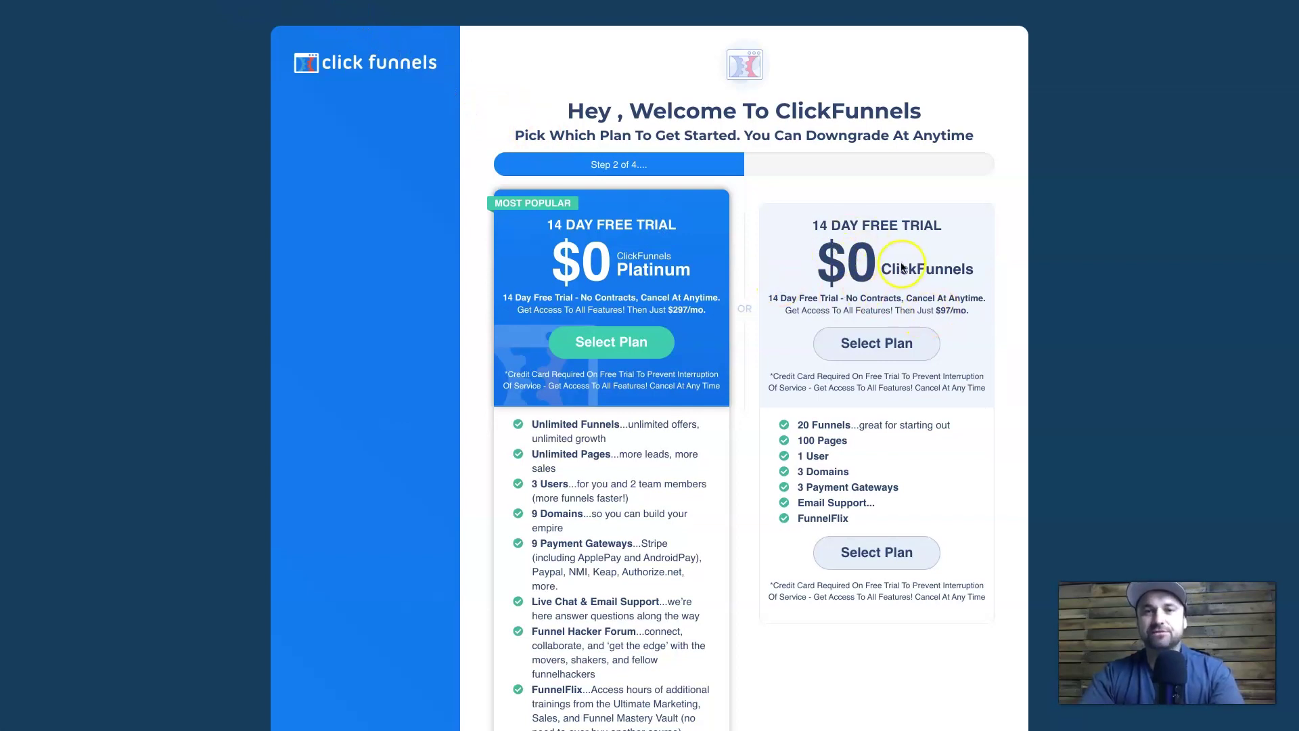
Step: Highlight the $97/mo Standard and $297/mo Platinum prices on the ClickFunnels plan cards
left_click(971, 317)
left_click_drag(971, 317, 936, 312)
left_click_drag(707, 310, 644, 312)
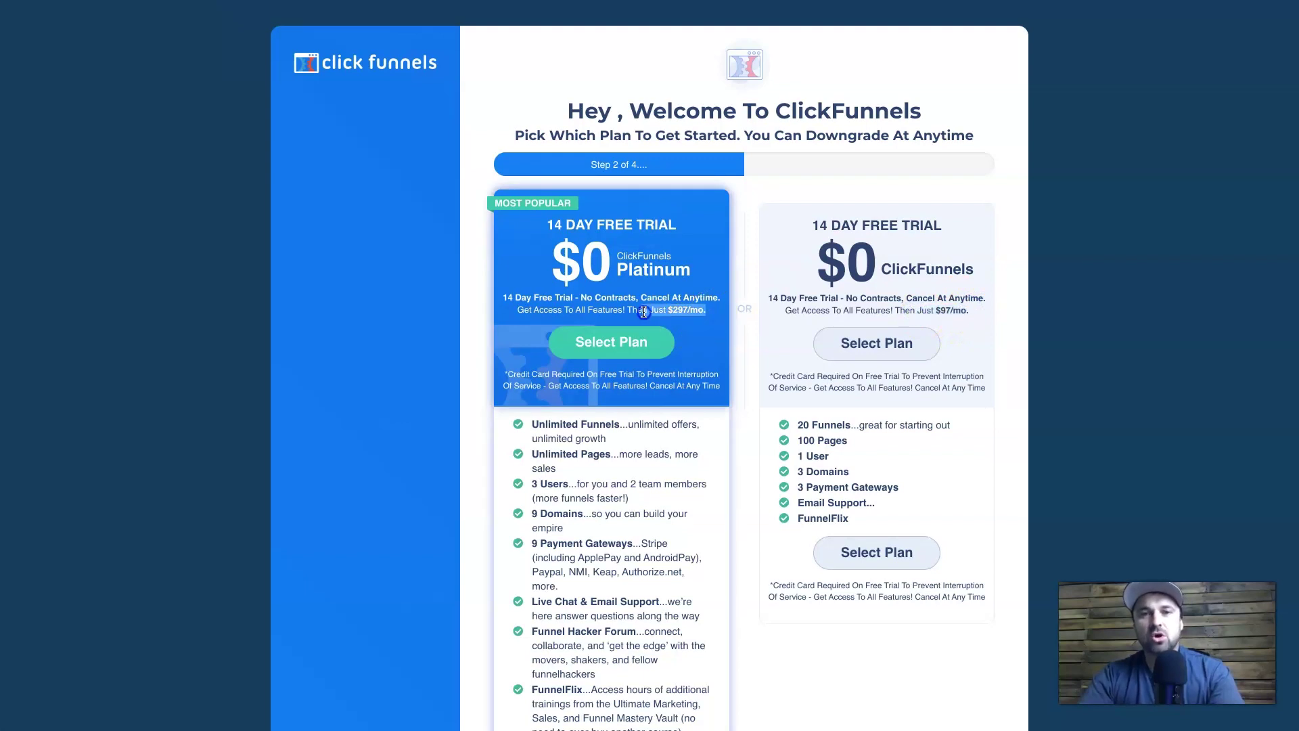
left_click(703, 328)
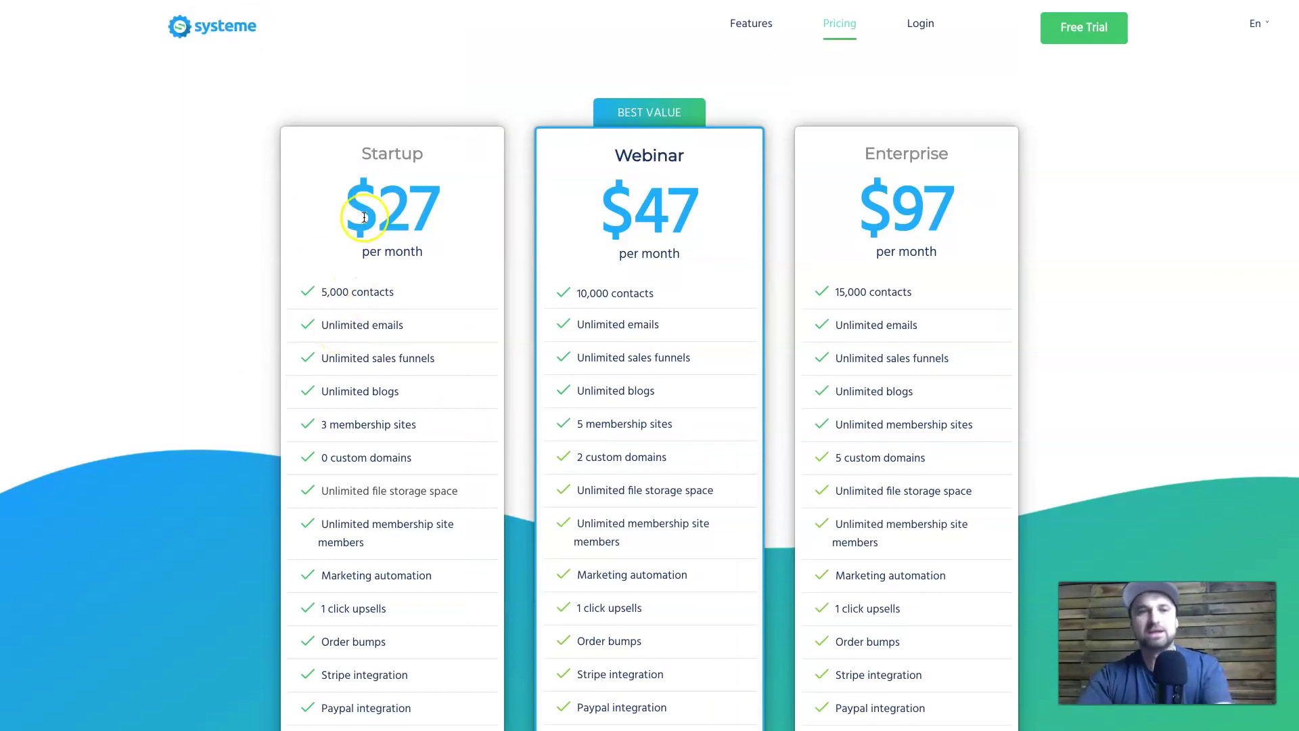
Step: Highlight the Startup plan's $27 price, unlimited funnels and emails, 3 membership sites and unlimited members
left_click_drag(344, 203, 443, 201)
left_click(441, 204)
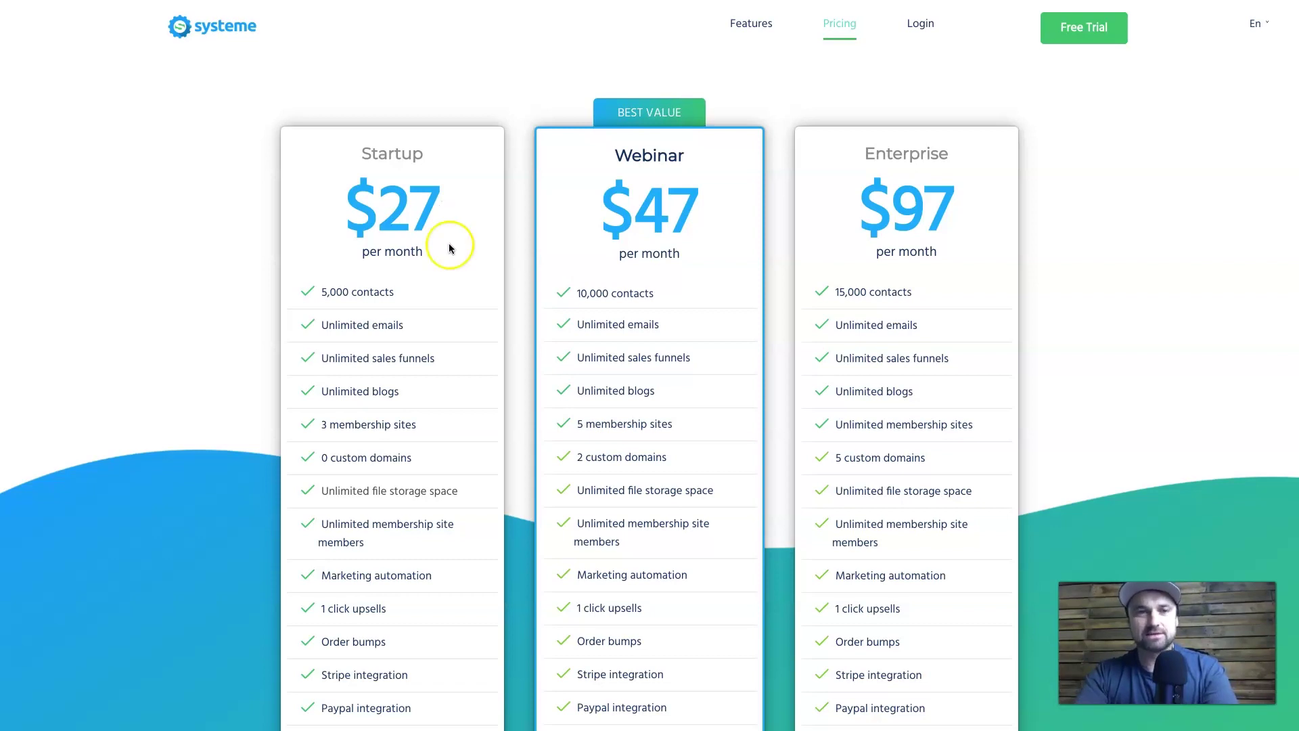
left_click(317, 362)
left_click_drag(316, 362, 440, 295)
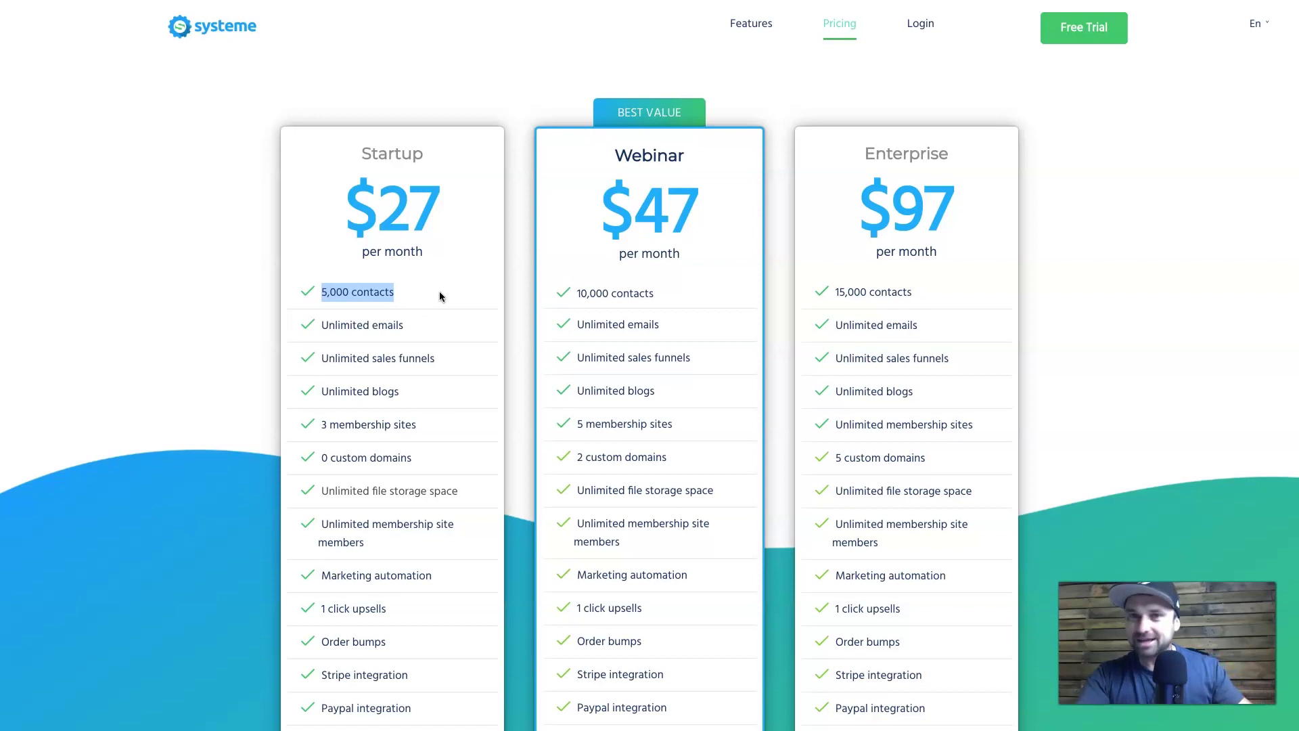
left_click_drag(456, 426, 314, 423)
scroll(382, 430, "down", 3)
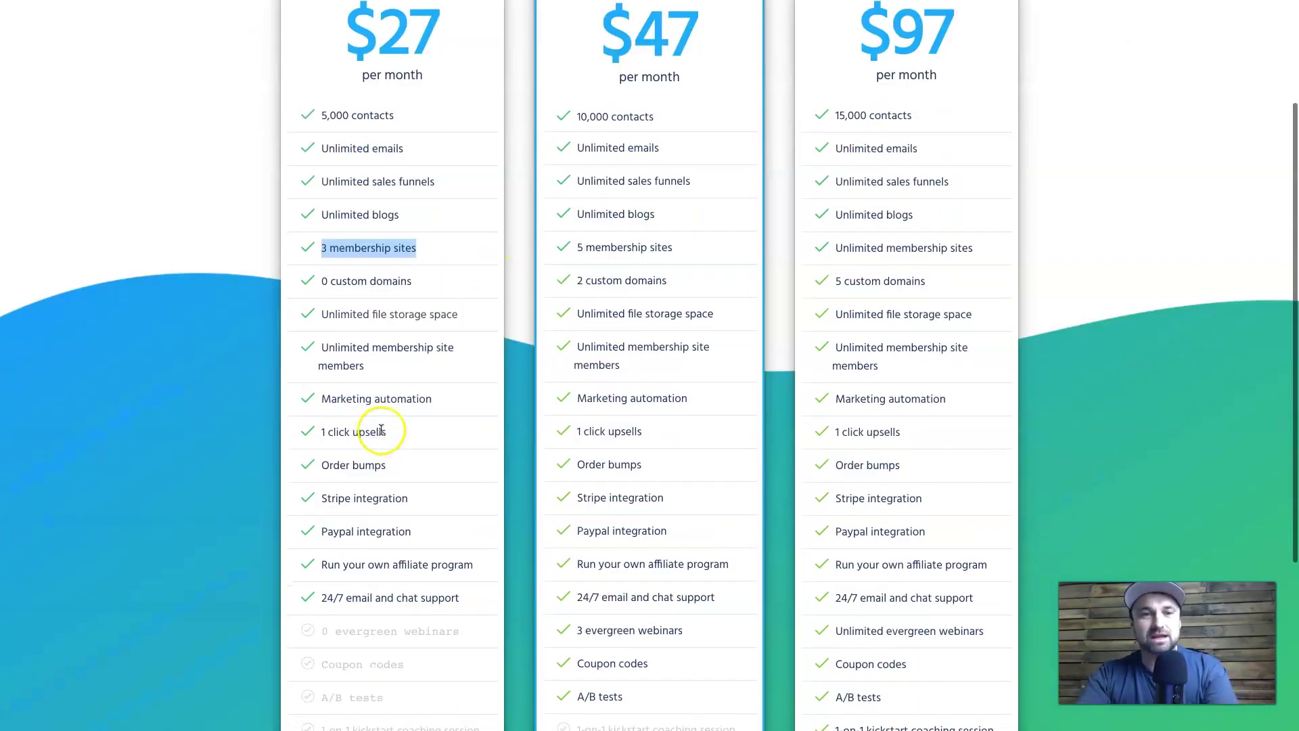
left_click_drag(370, 372, 316, 347)
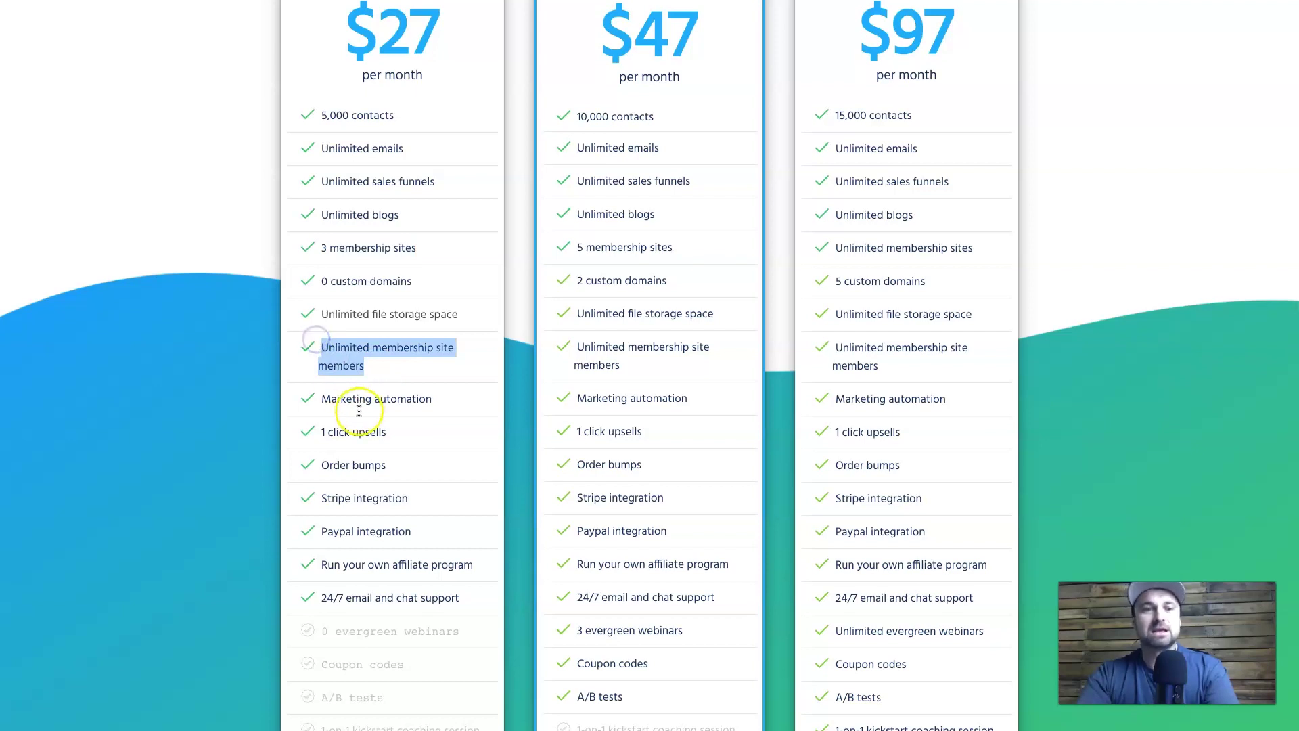
left_click(330, 497)
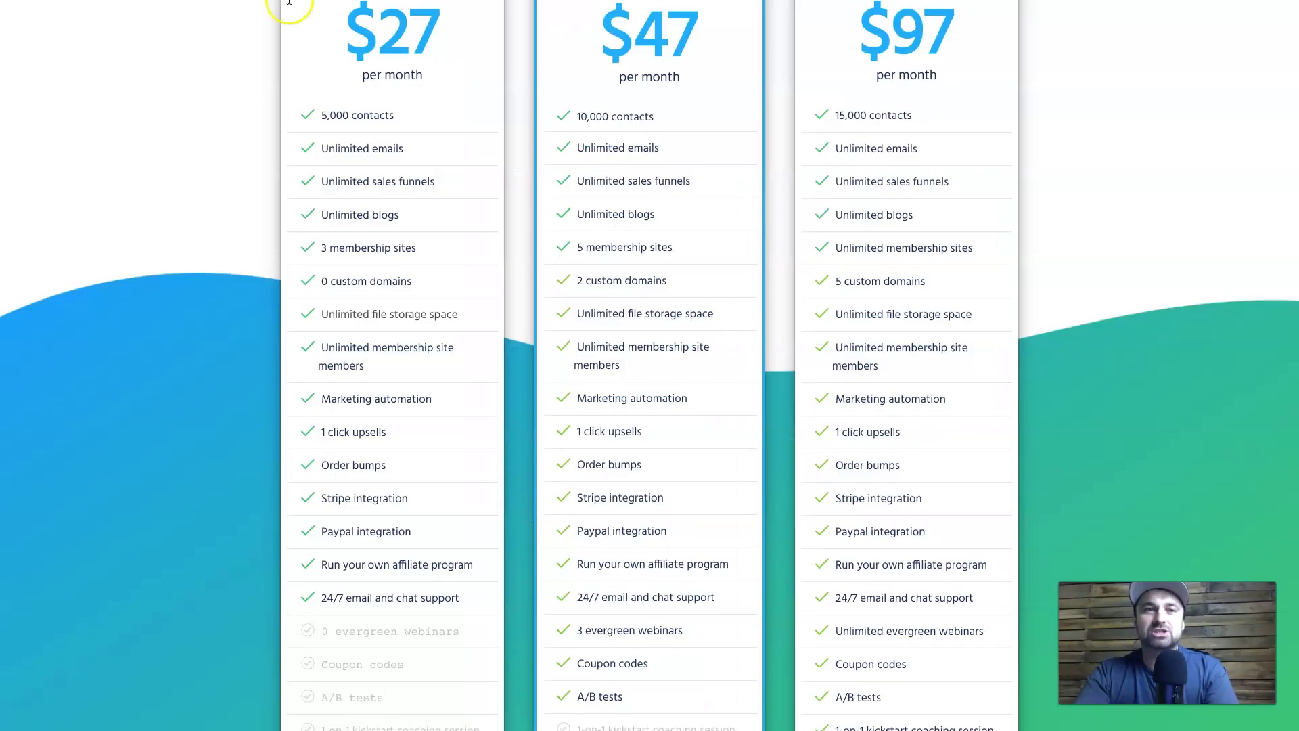
Step: Highlight the Webinar plan's $47/month, 2 custom domains, 3 evergreen webinars, coupon codes and A/B tests
scroll(413, 510, "up", 3)
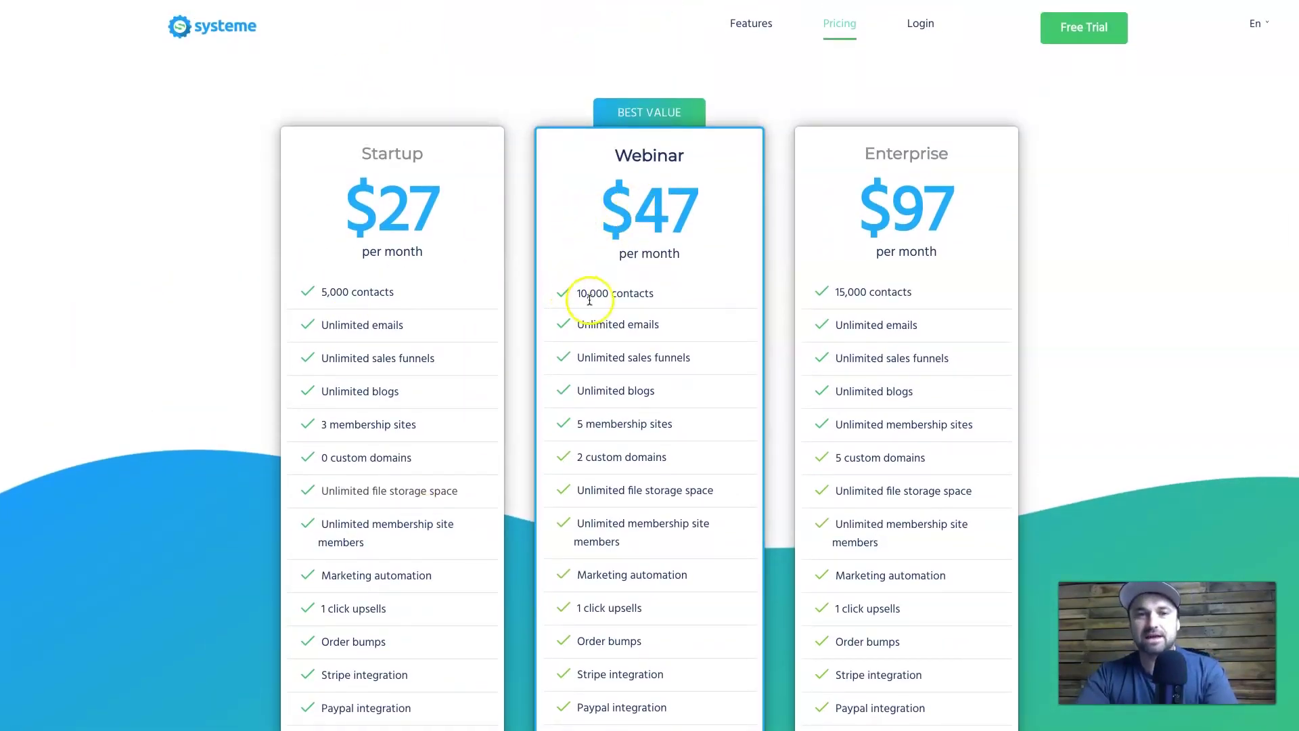
triple_click(682, 207)
left_click(713, 206)
scroll(714, 205, "down", 2)
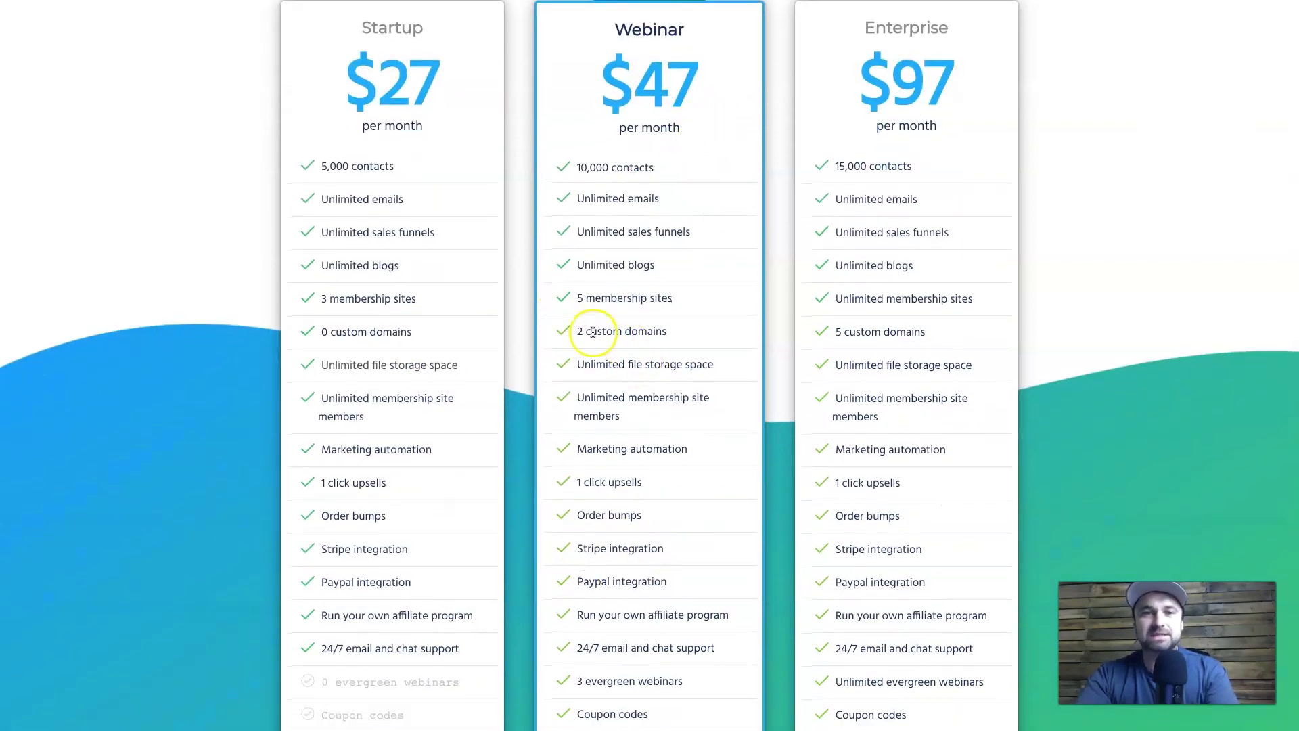
left_click_drag(574, 329, 686, 336)
left_click(687, 335)
scroll(689, 331, "down", 2)
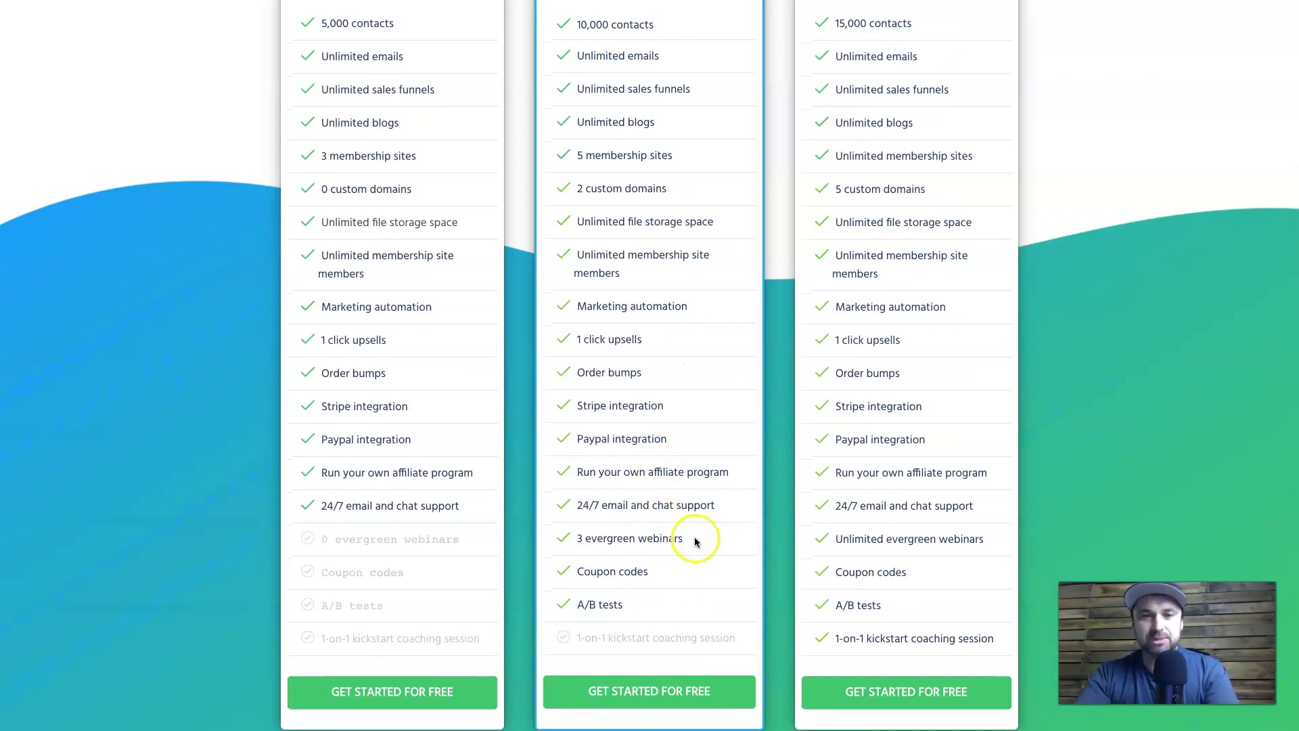
left_click_drag(693, 539, 575, 540)
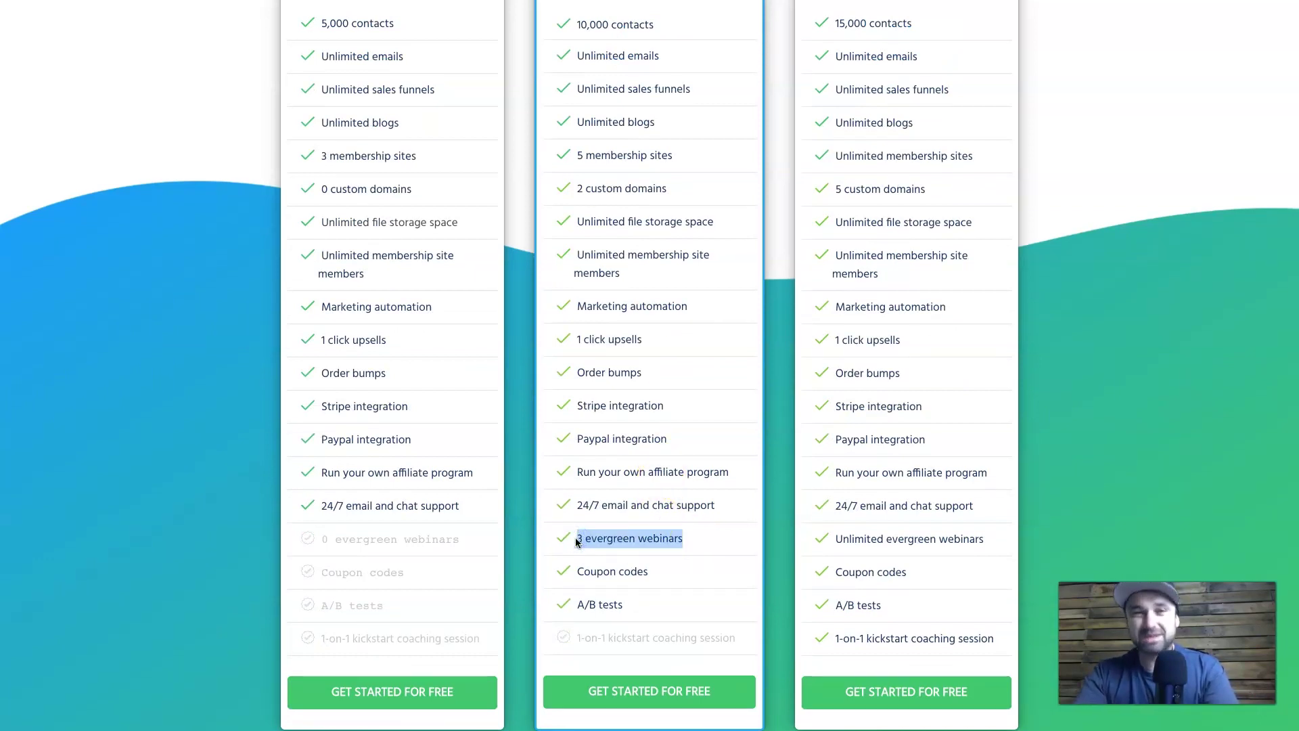
left_click_drag(643, 571, 578, 571)
left_click(633, 608)
left_click_drag(633, 607, 573, 607)
left_click(598, 571)
Step: Point out the Startup plan's missing coaching session and highlight the Enterprise plan's $97 price
left_click(367, 640)
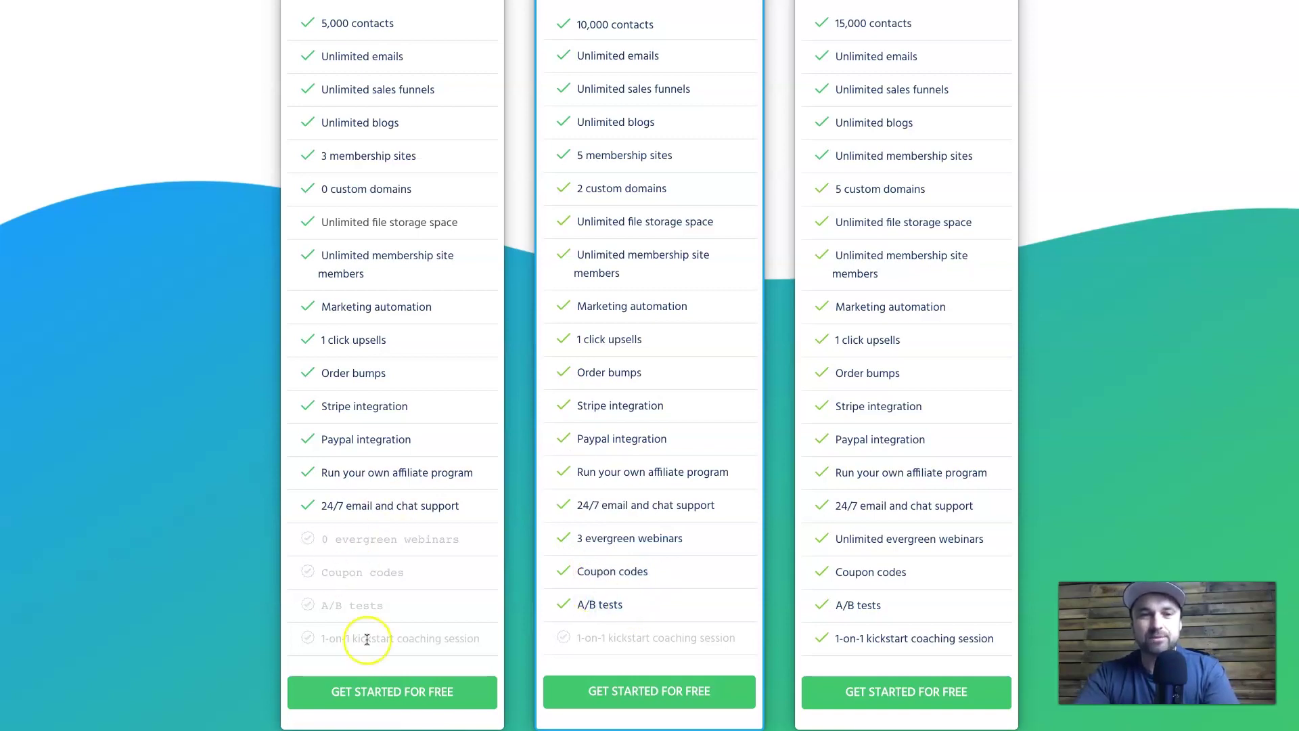
scroll(673, 511, "up", 4)
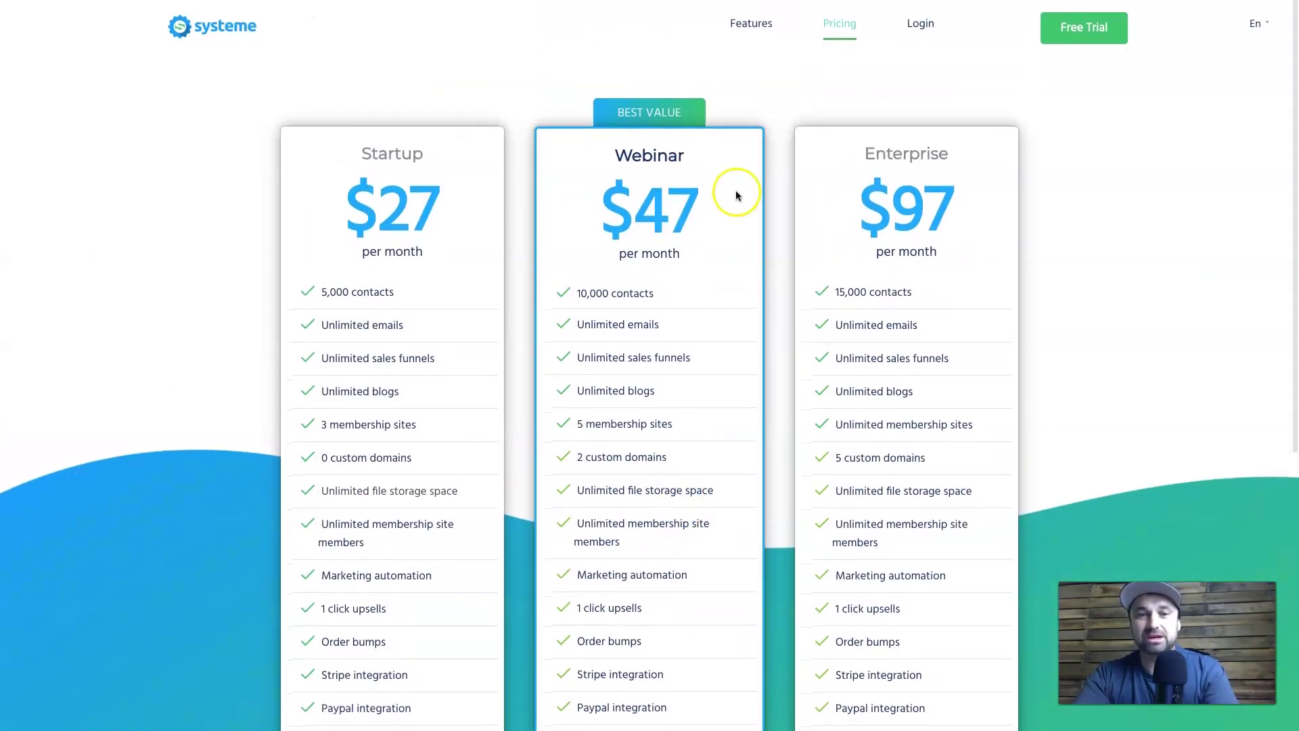
left_click_drag(851, 204, 992, 205)
left_click(992, 206)
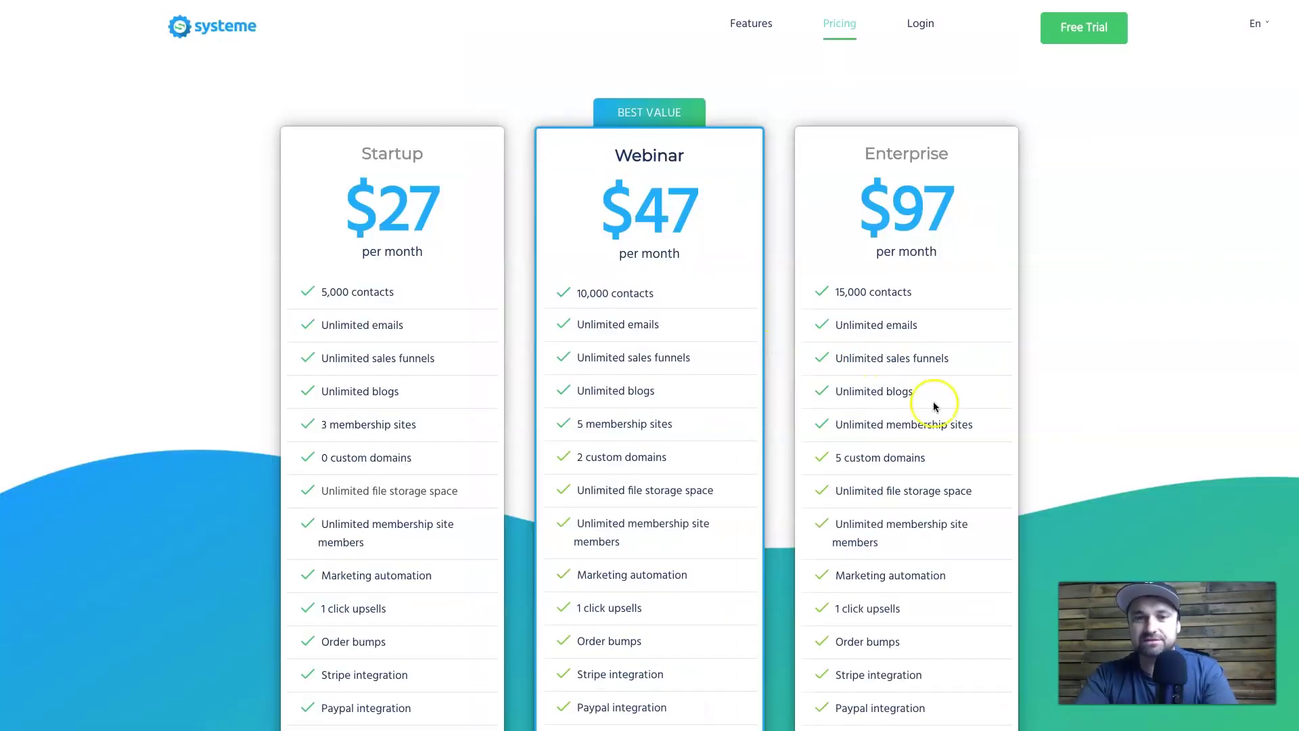
scroll(944, 392, "down", 2)
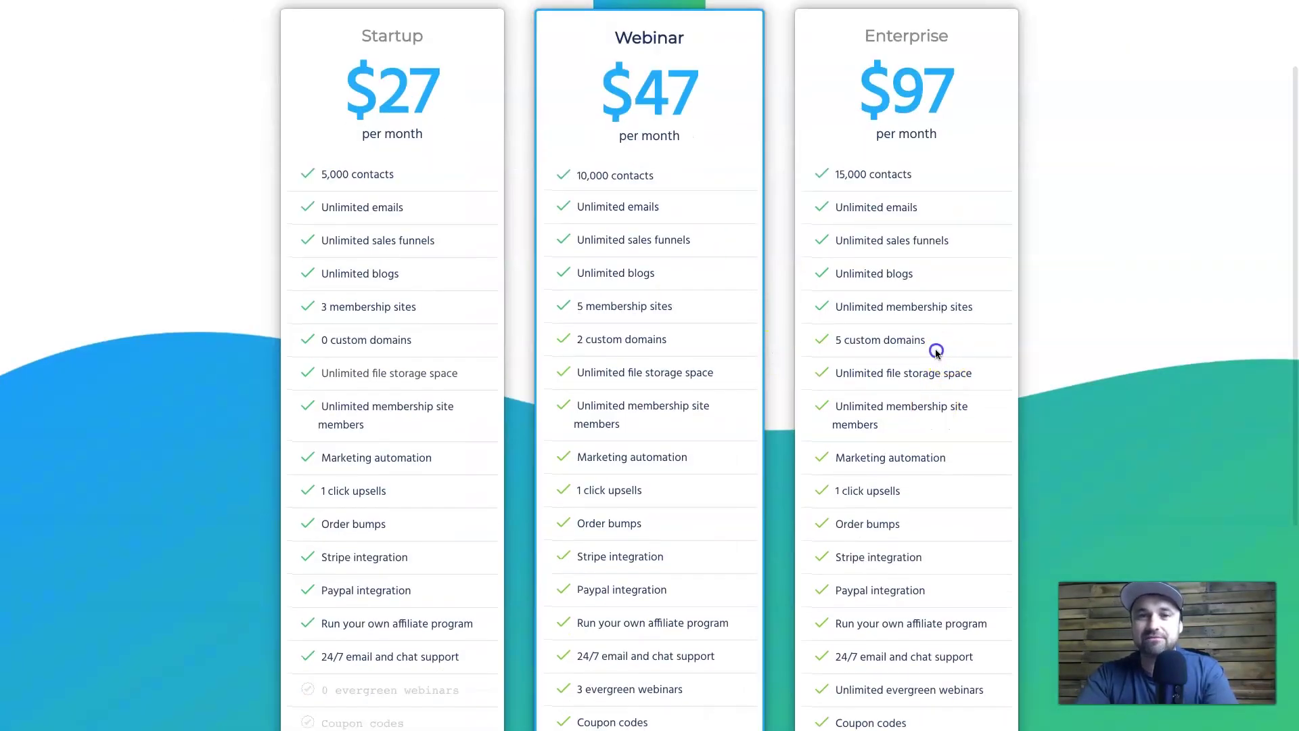
left_click_drag(936, 352, 826, 345)
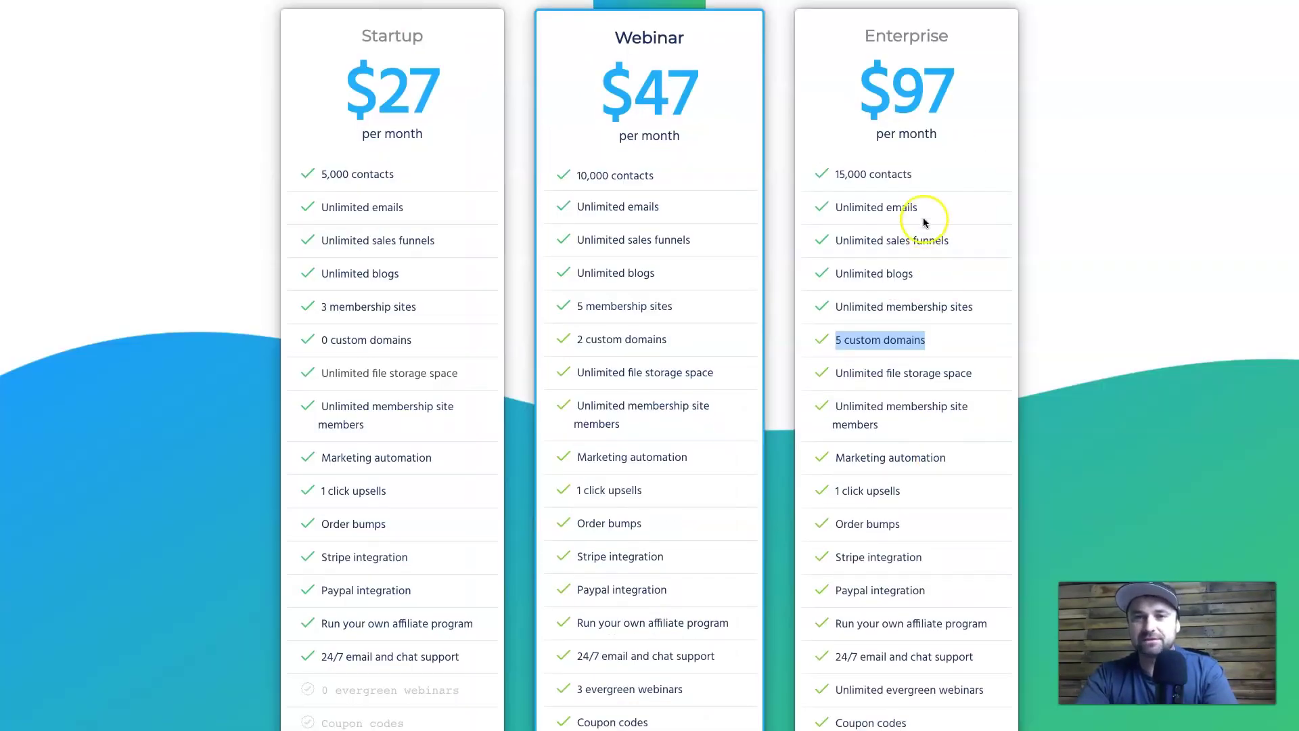
left_click(926, 177)
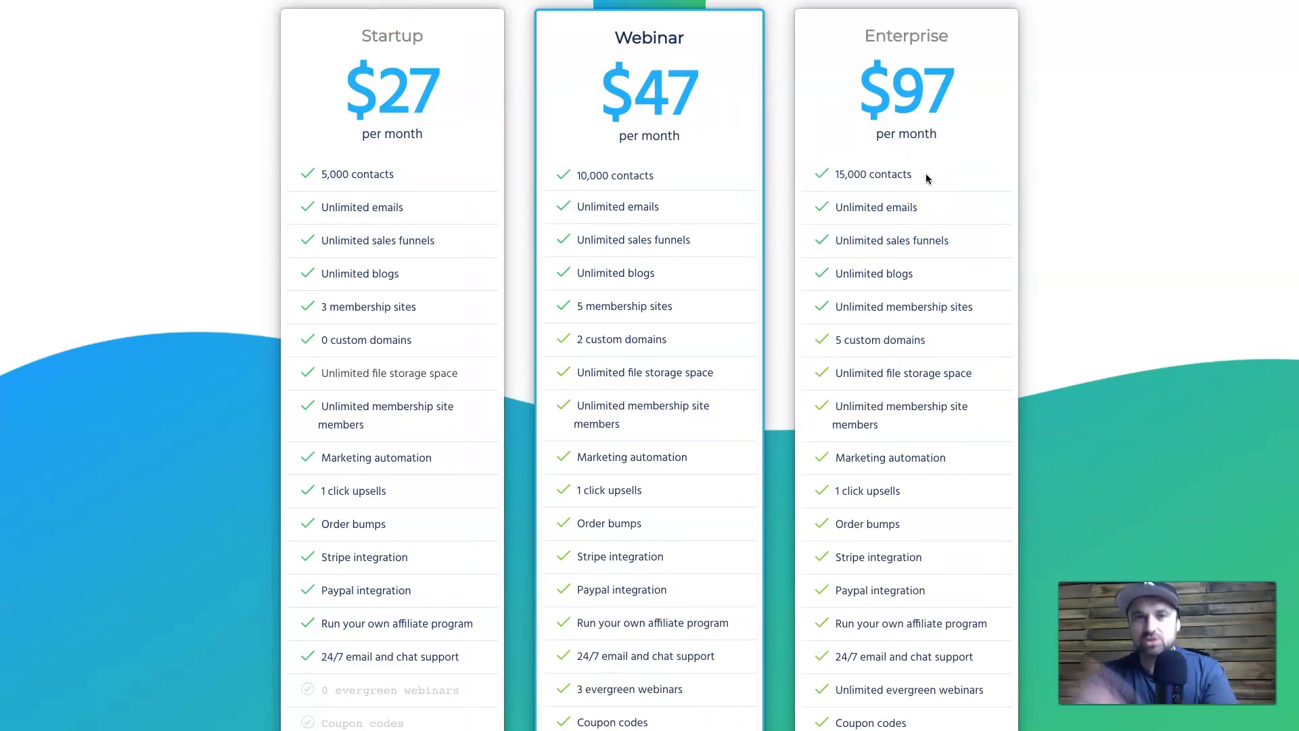
scroll(931, 577, "down", 1)
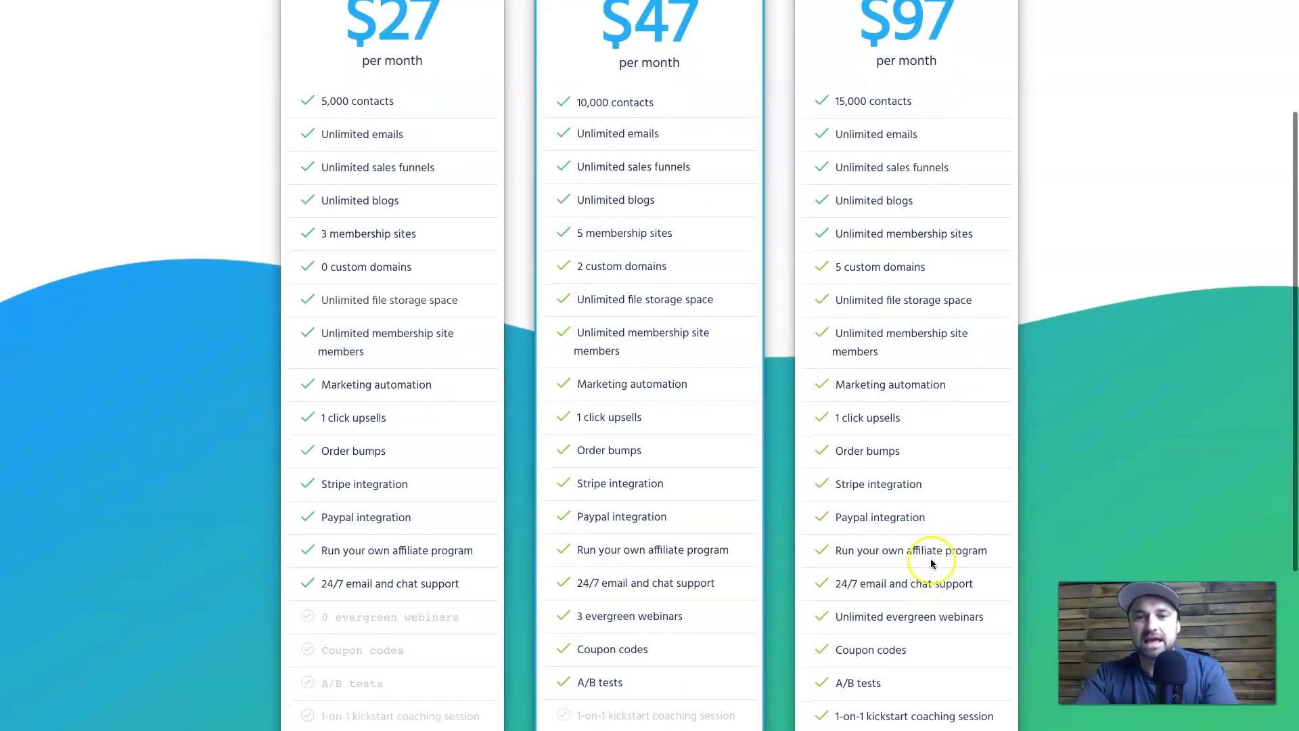
scroll(886, 549, "down", 2)
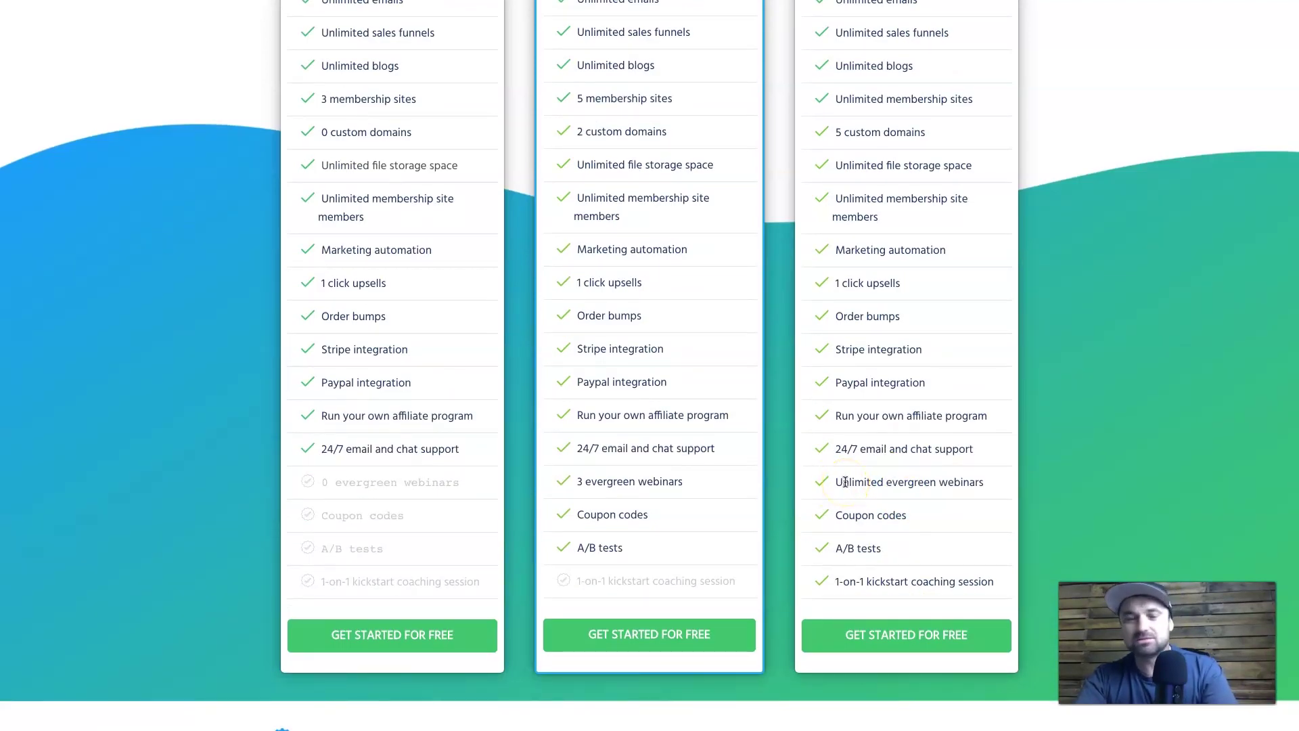
left_click_drag(845, 482, 974, 481)
left_click(974, 481)
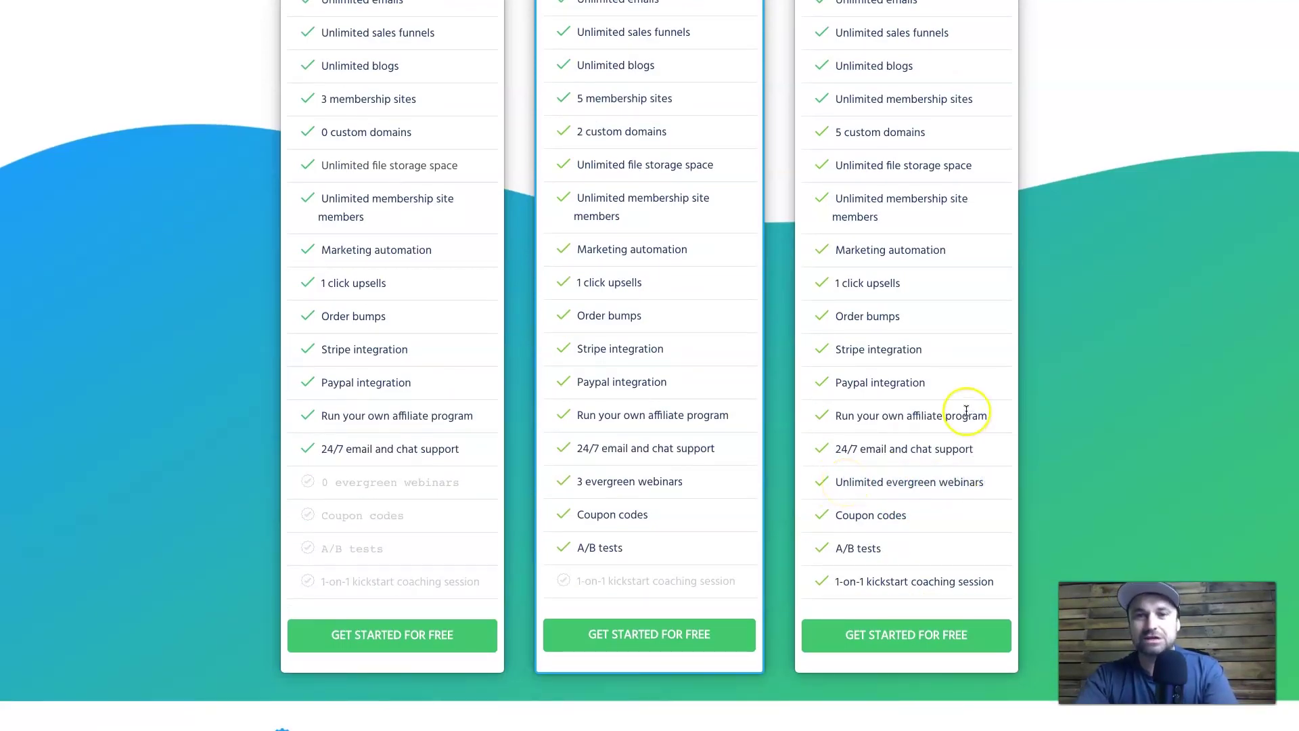
left_click_drag(988, 418, 821, 414)
left_click(821, 415)
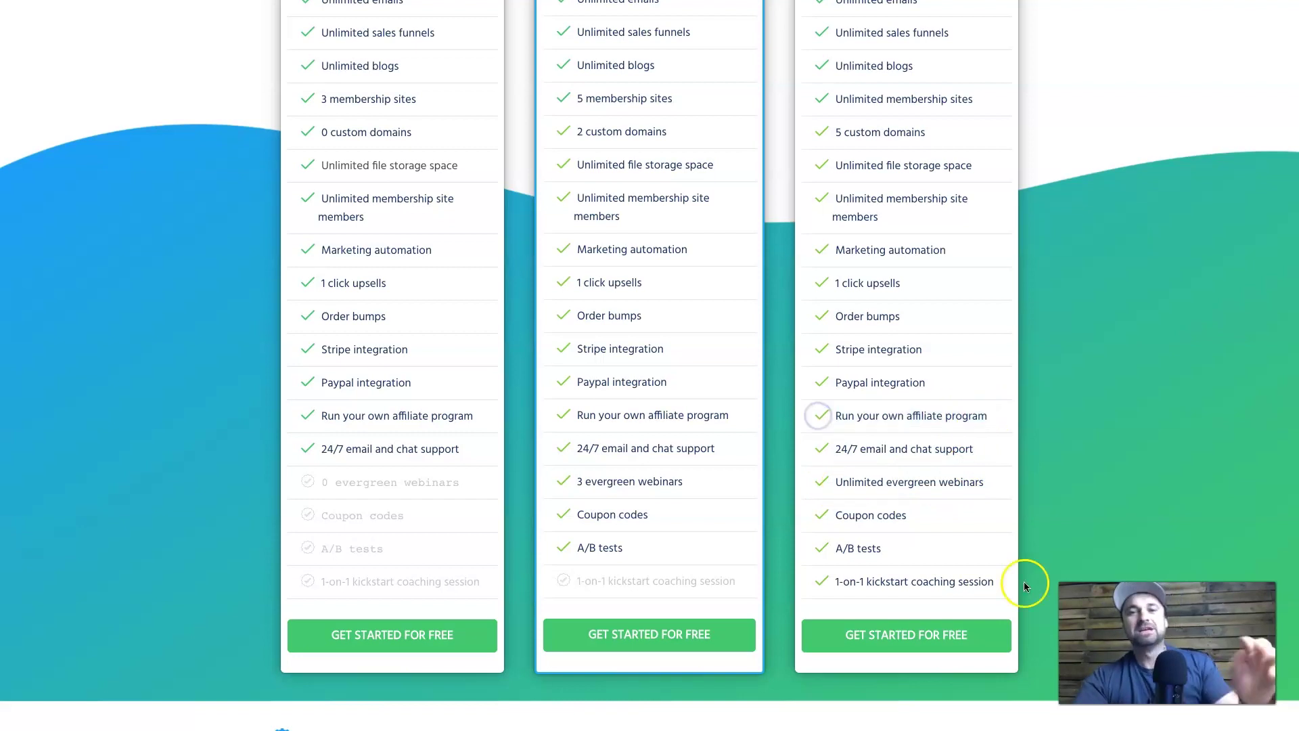
scroll(1024, 582, "up", 3)
scroll(907, 424, "up", 2)
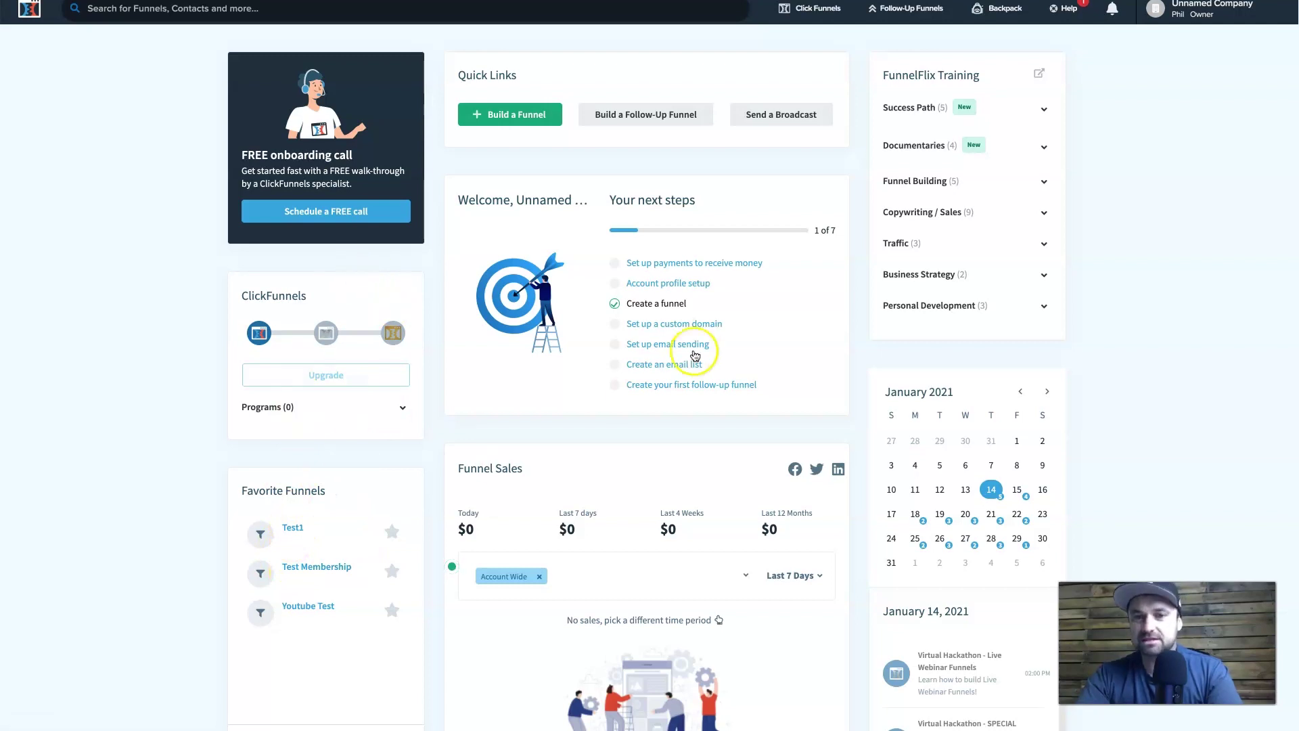
Step: Scroll down the ClickFunnels dashboard and back up
scroll(907, 360, "down", 4)
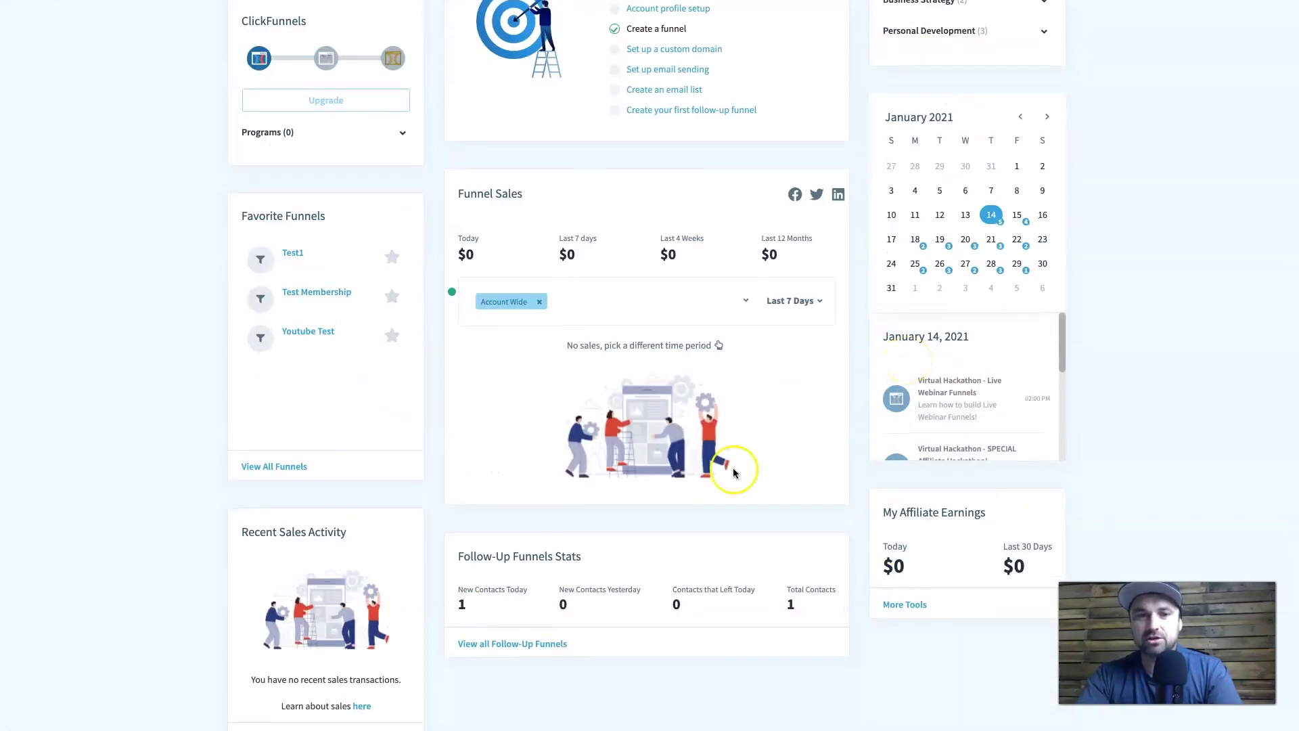
scroll(694, 528, "down", 2)
scroll(694, 528, "up", 6)
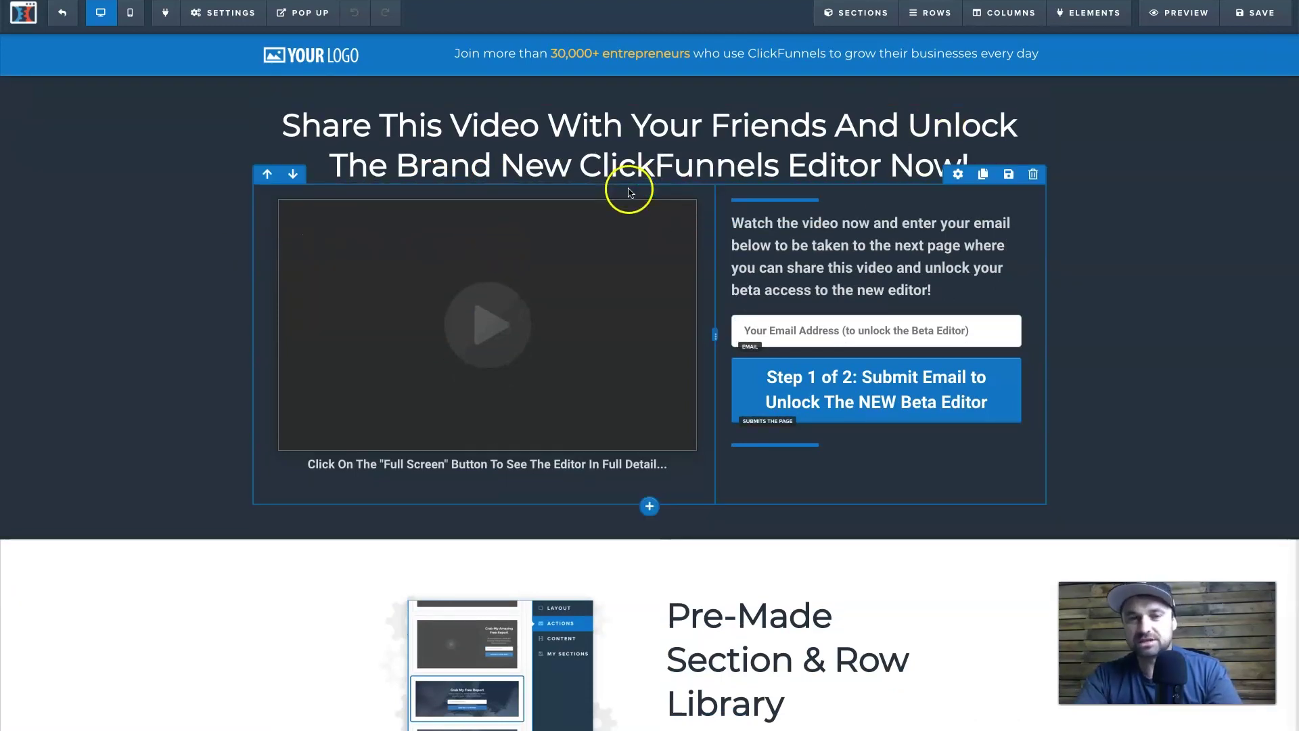
left_click(633, 225)
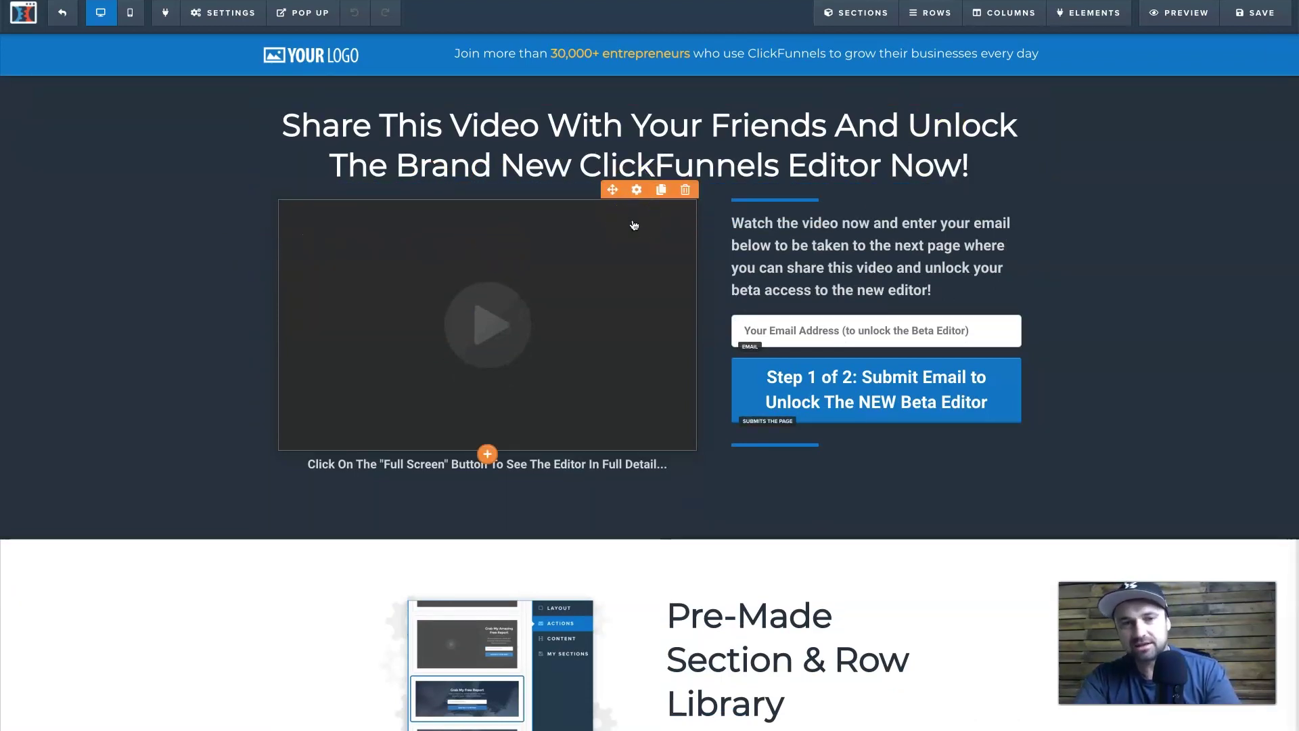
left_click(523, 154)
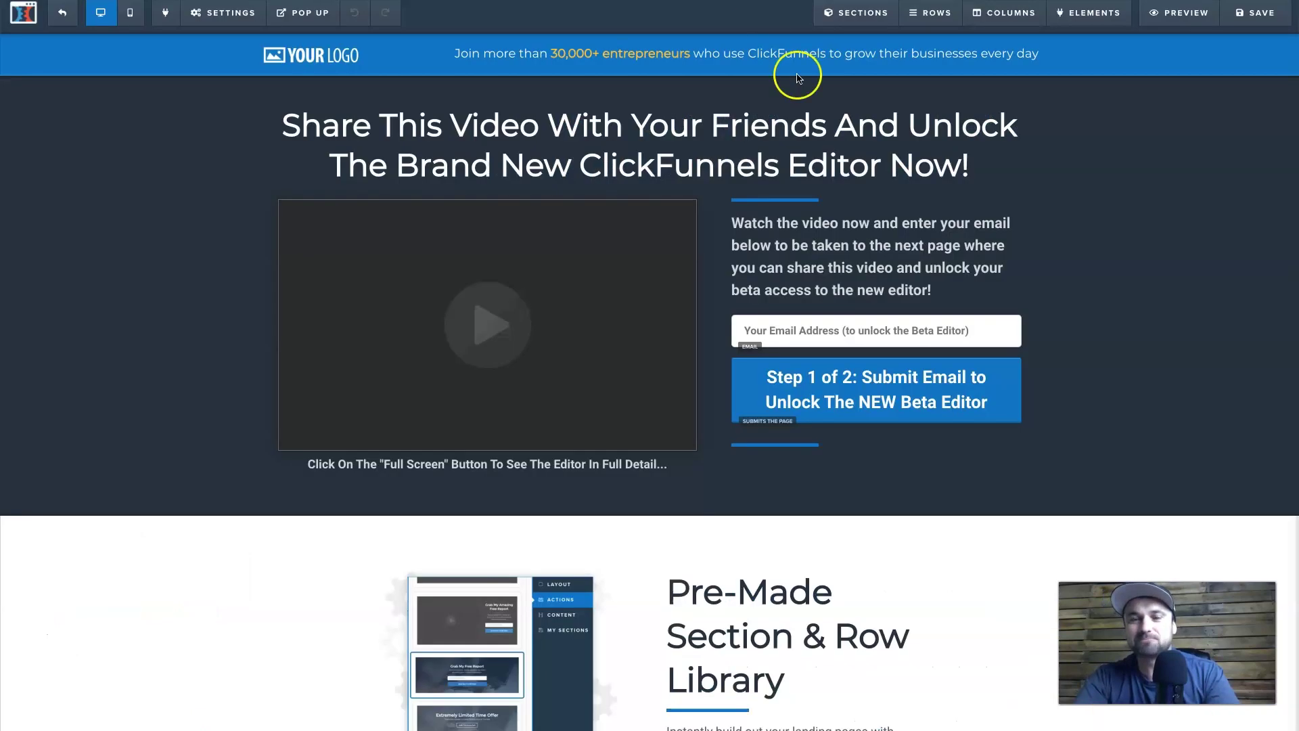
mouse_move(1078, 10)
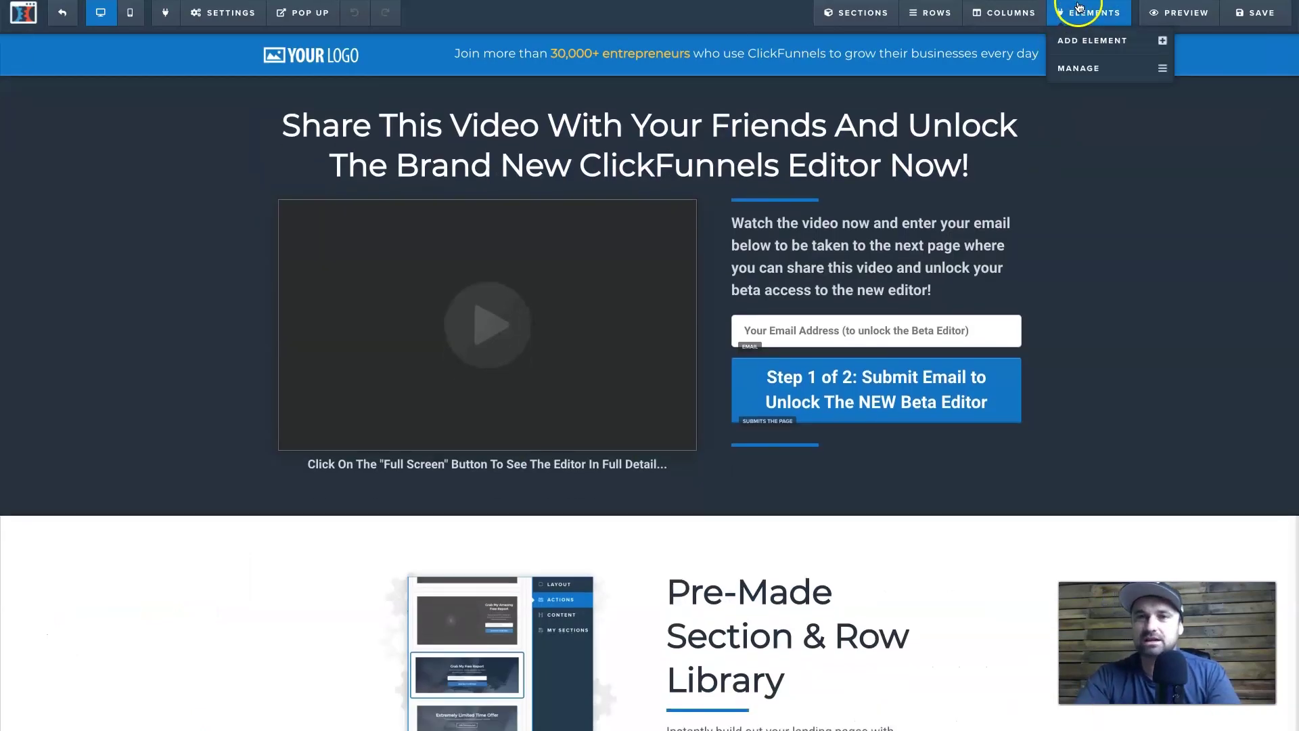
left_click(1070, 39)
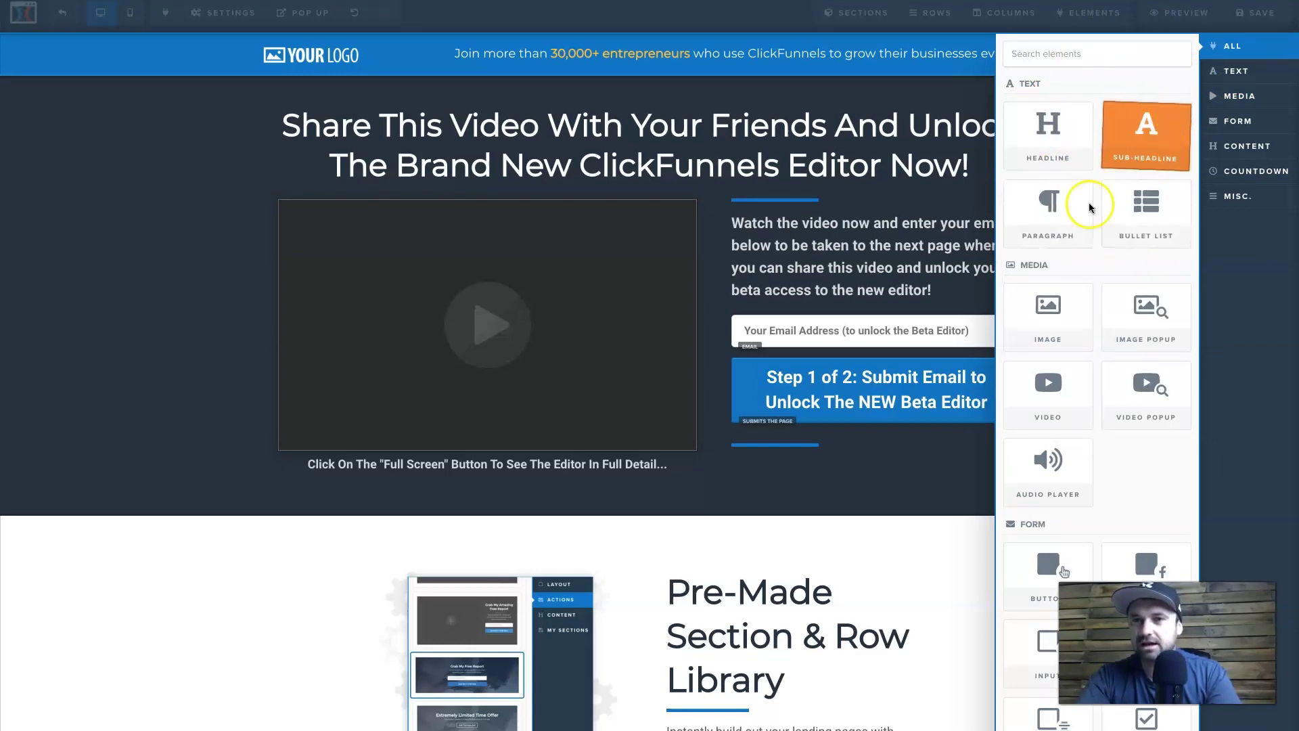
scroll(1143, 406, "down", 5)
scroll(1143, 405, "up", 5)
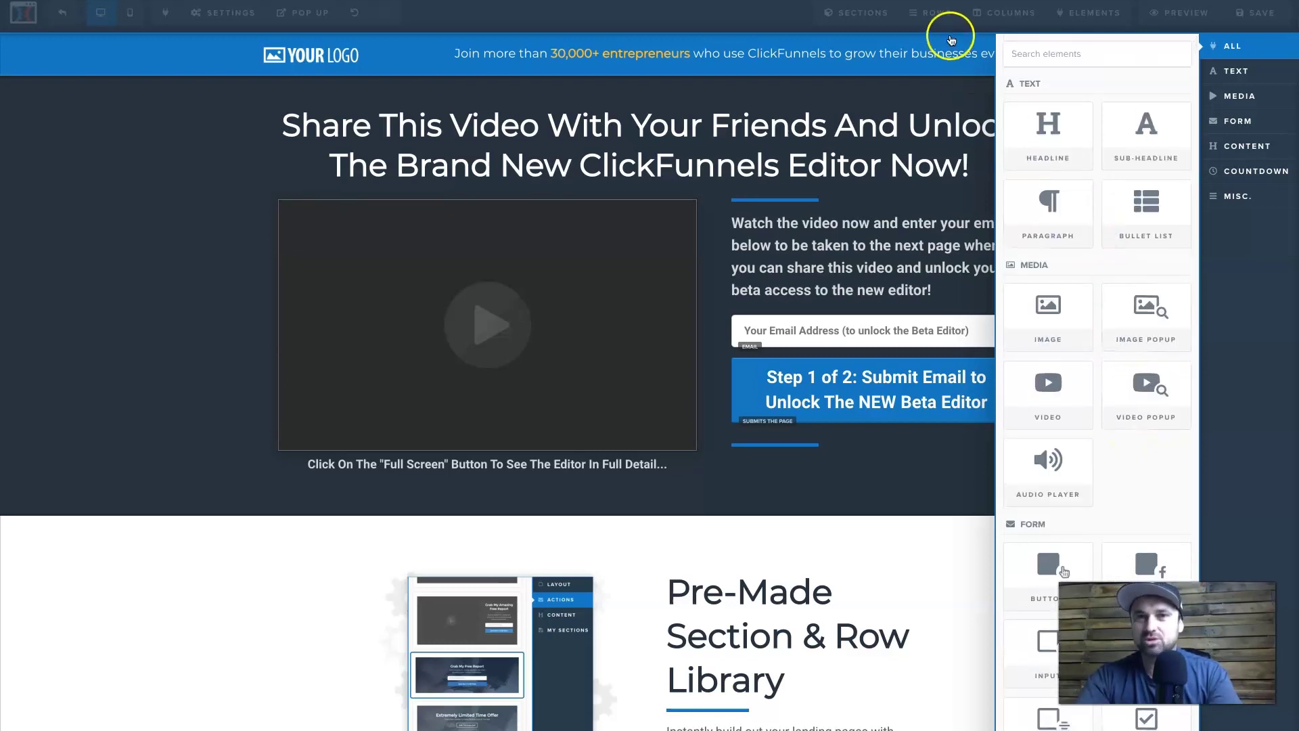
scroll(1143, 338, "down", 10)
scroll(1137, 348, "down", 4)
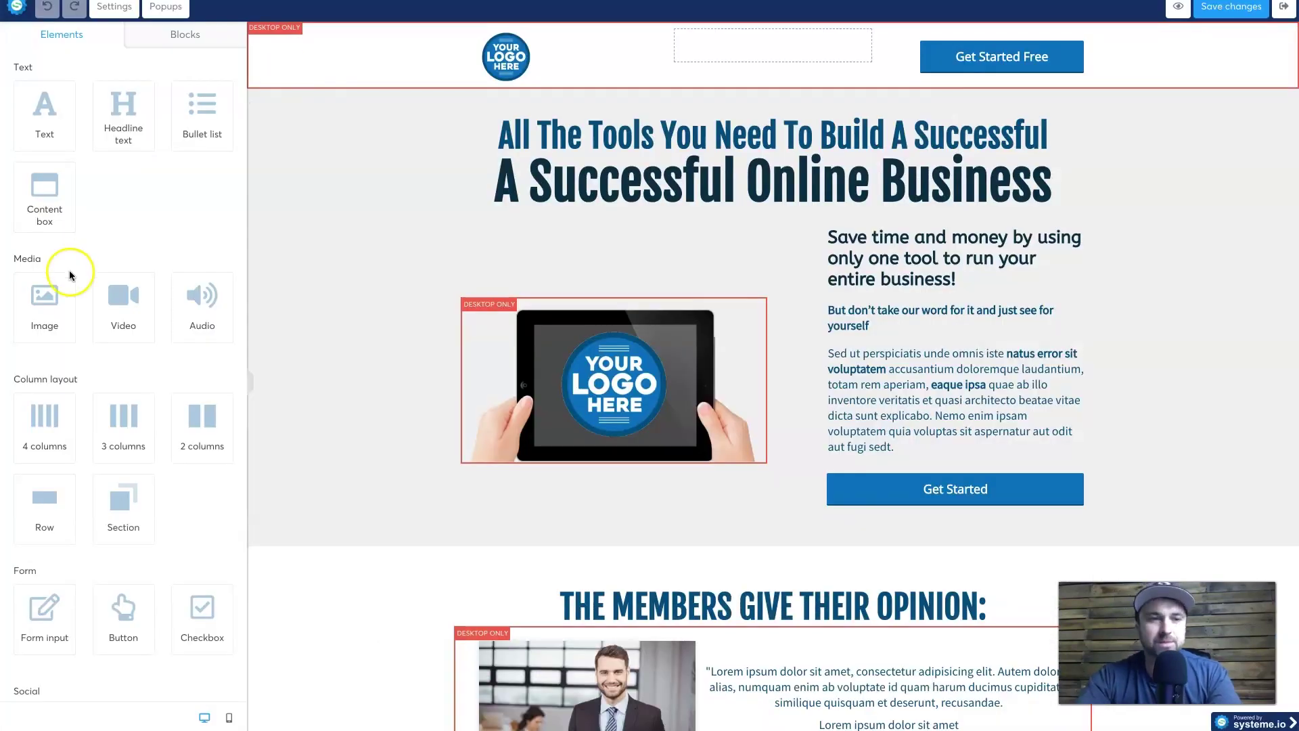
scroll(70, 270, "down", 4)
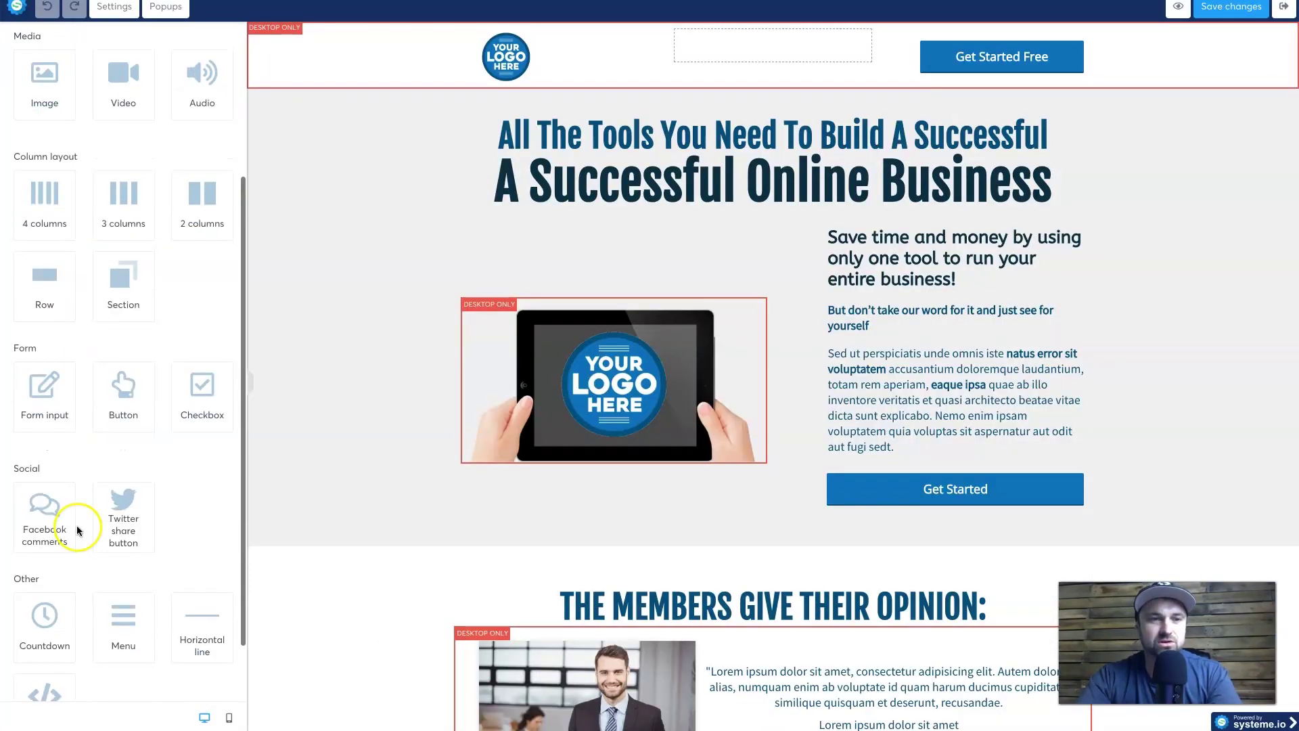
scroll(75, 490, "up", 3)
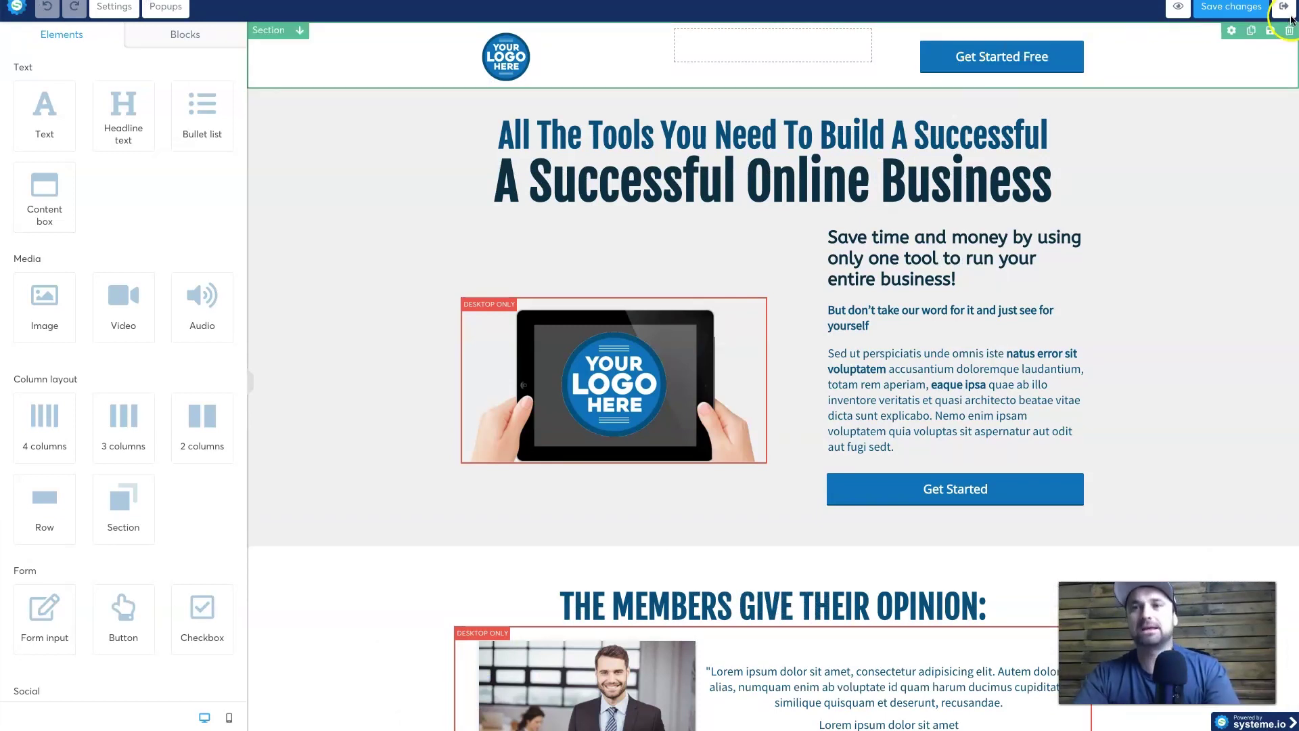
left_click(843, 10)
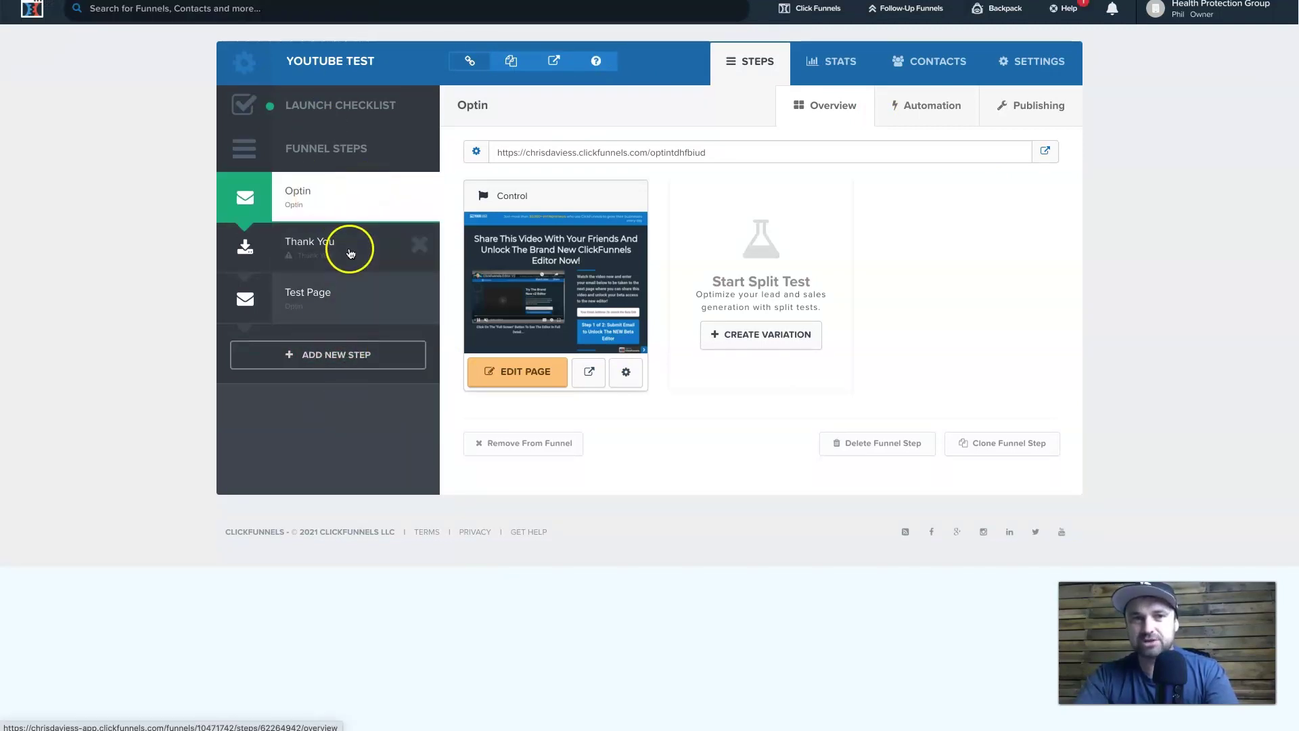
Step: Try moving the Thank You step lower, then switch to the Systeme.io funnel tab
mouse_move(351, 236)
left_mouse_down()
mouse_move(337, 323)
mouse_move(341, 243)
left_mouse_up()
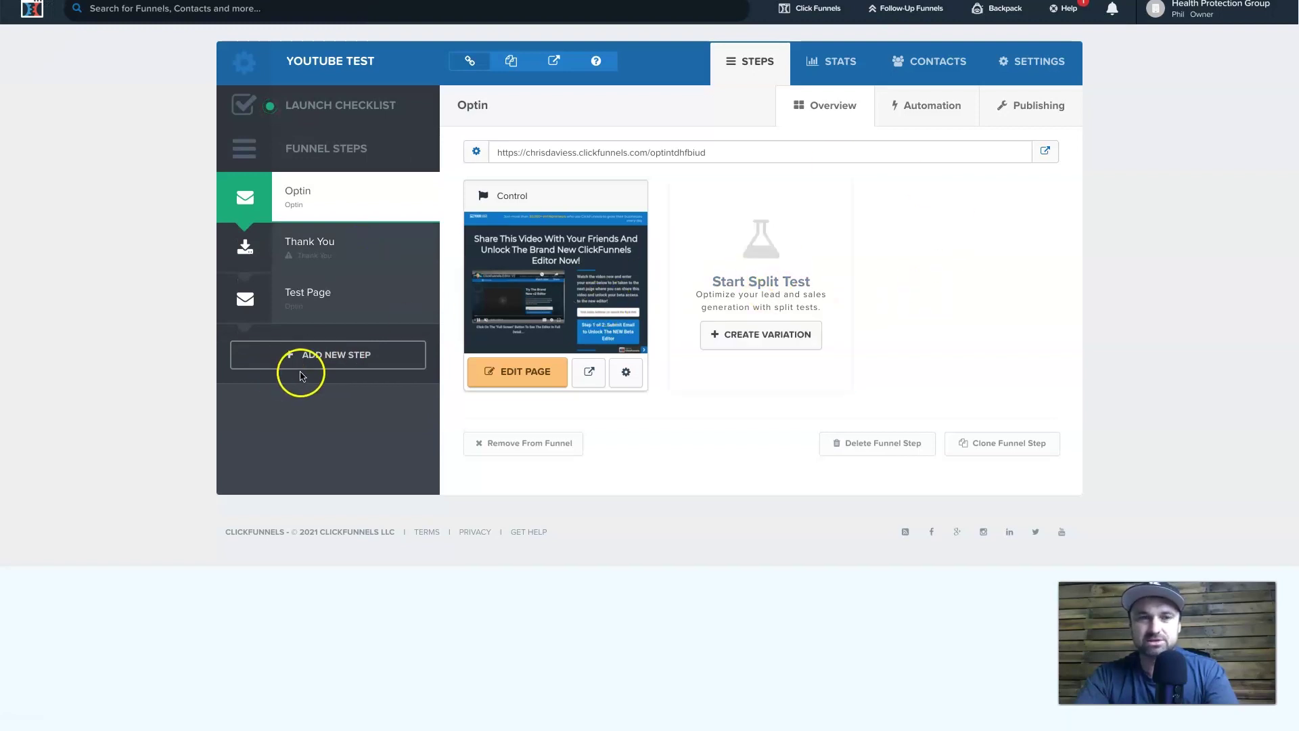
key("ctrl+Tab")
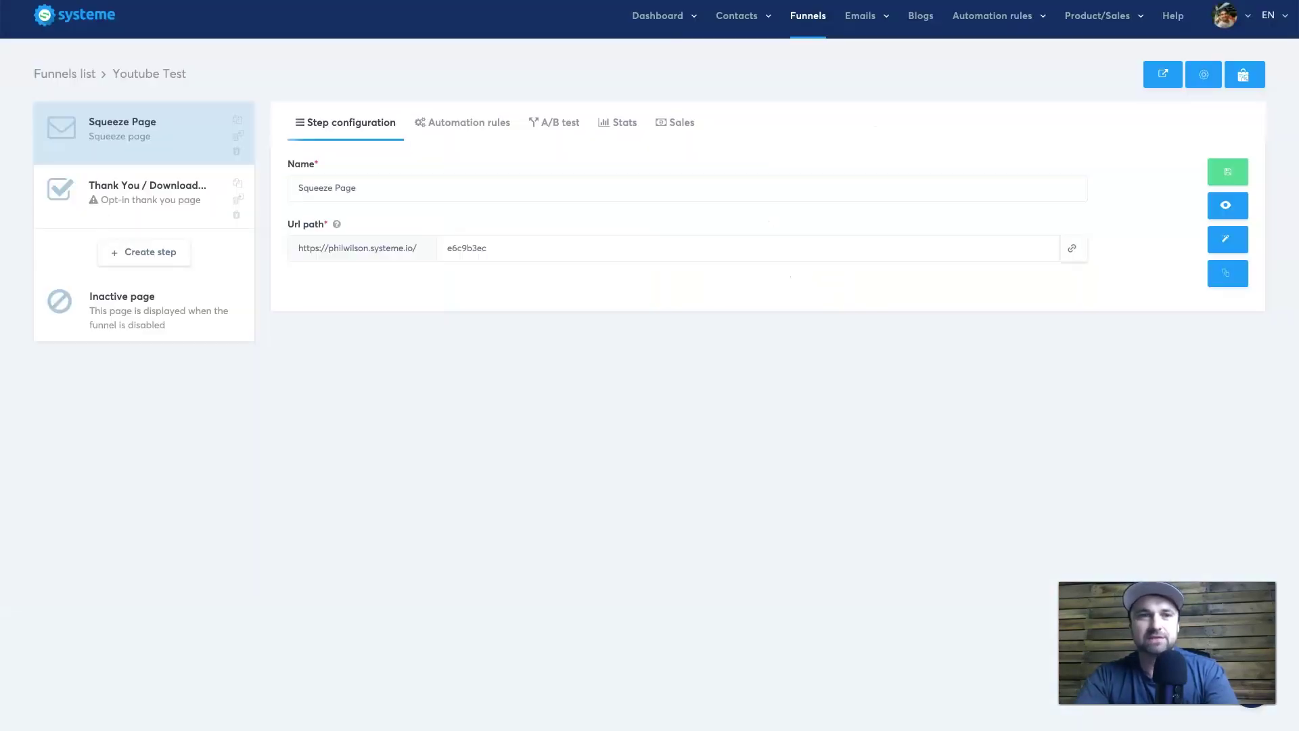
Step: Try reordering the Thank You step in the Systeme.io funnel step list
mouse_move(128, 200)
left_mouse_down()
mouse_move(131, 136)
mouse_move(125, 208)
left_mouse_up()
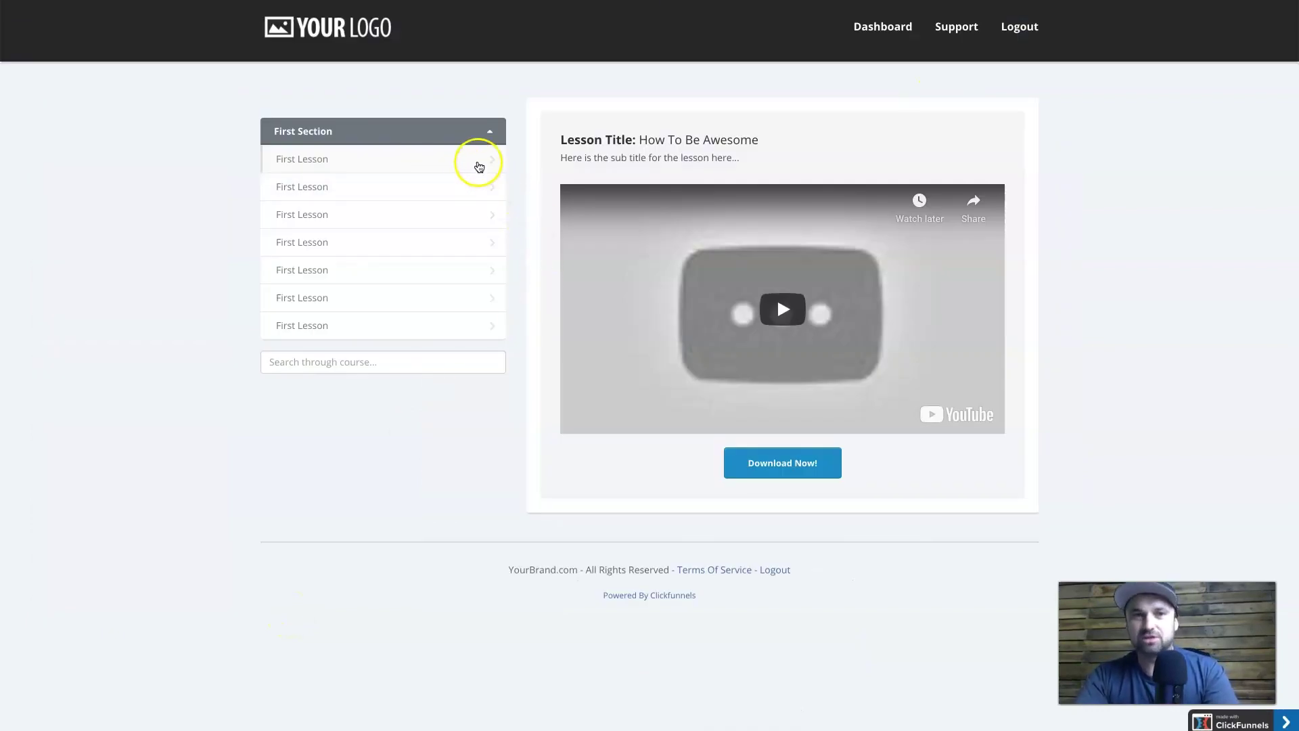
Step: Open the first member-area lesson, then the third lesson of the First Section
left_click(478, 165)
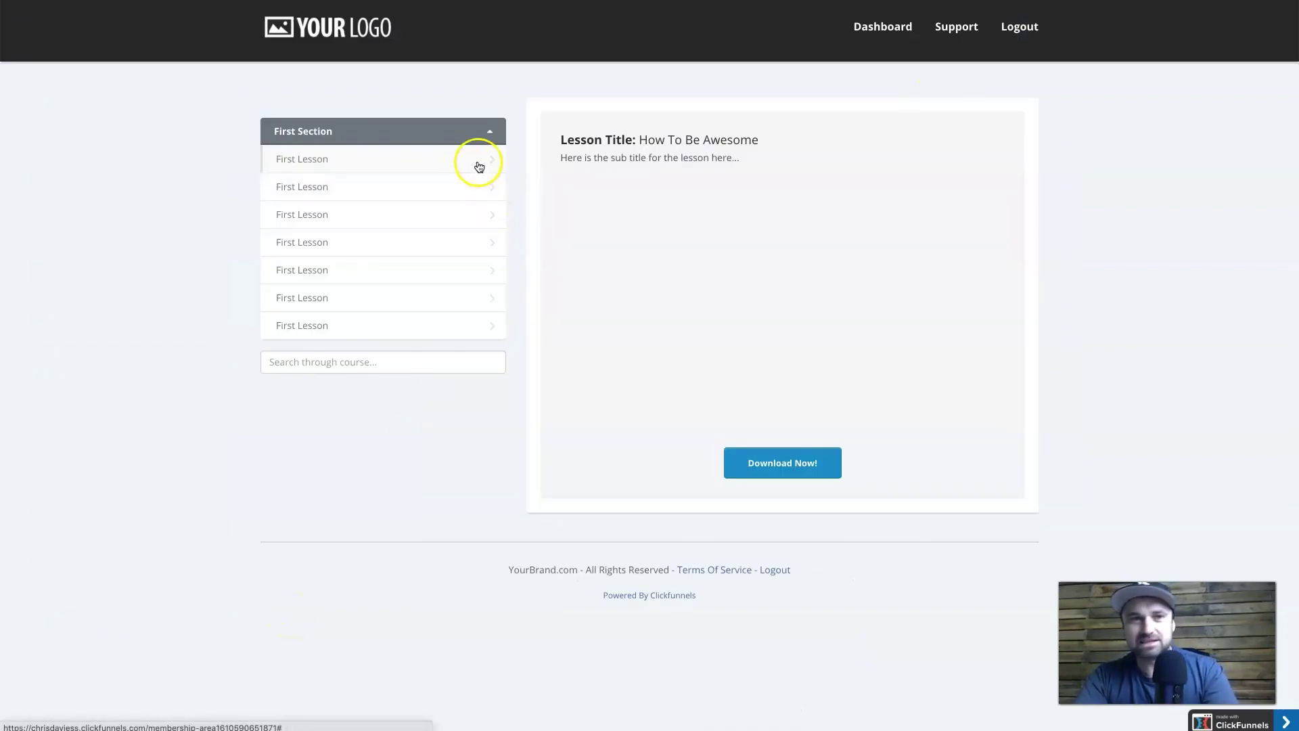
left_click(478, 188)
left_click(472, 217)
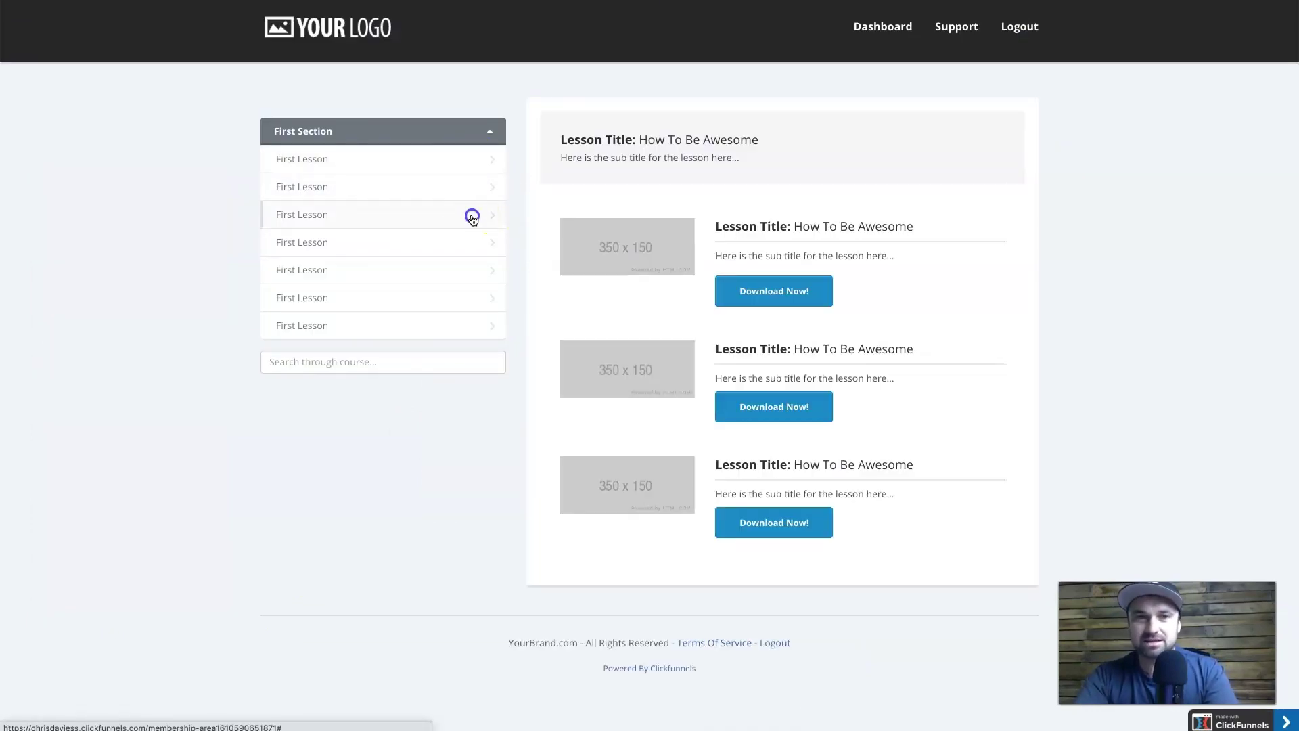